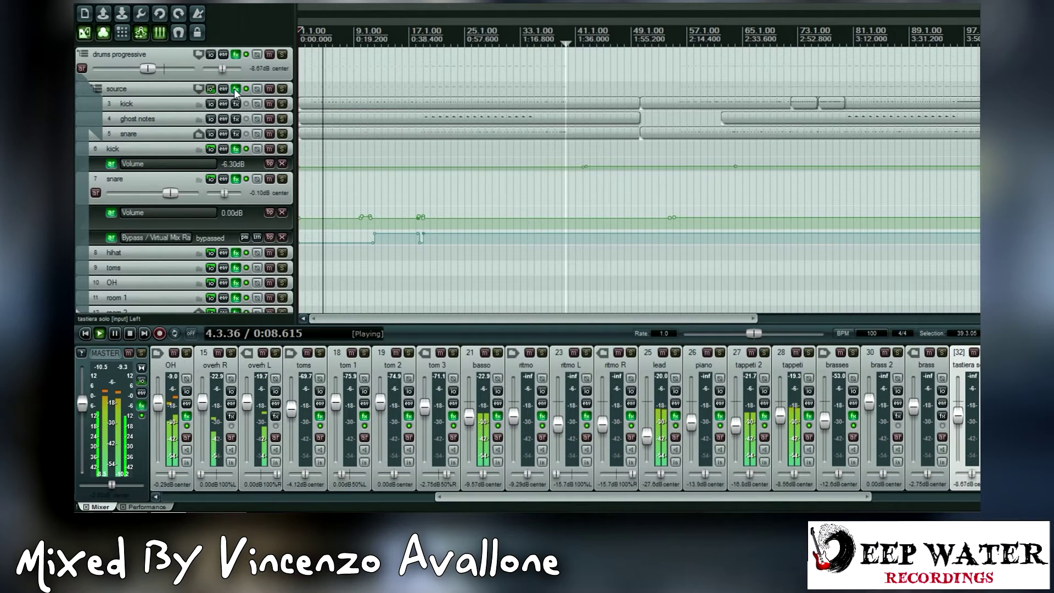
# Inspect the EZdrummer instrument on the source folder track and the MIDI notes in the kick track's first item.
pyautogui.click(235, 88)
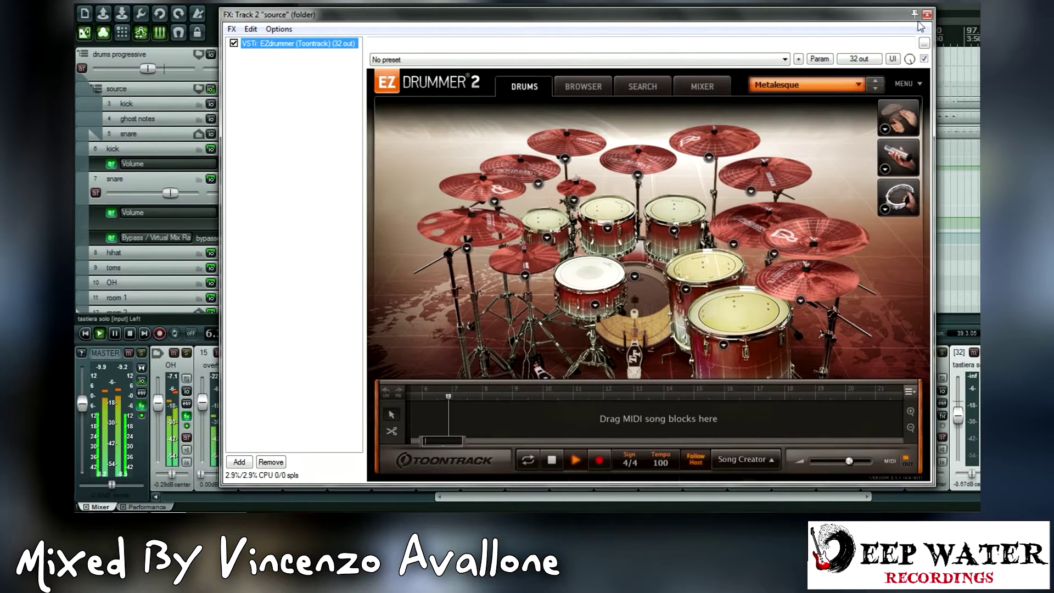
pyautogui.click(927, 14)
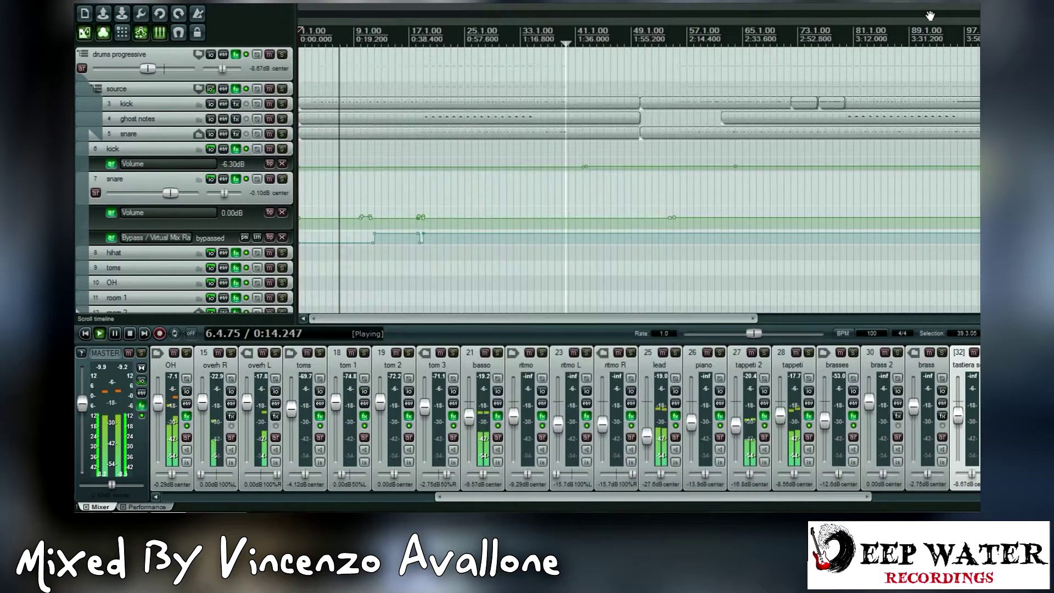
pyautogui.click(386, 106)
pyautogui.doubleClick(385, 109)
pyautogui.scroll(-3, 411, 116)
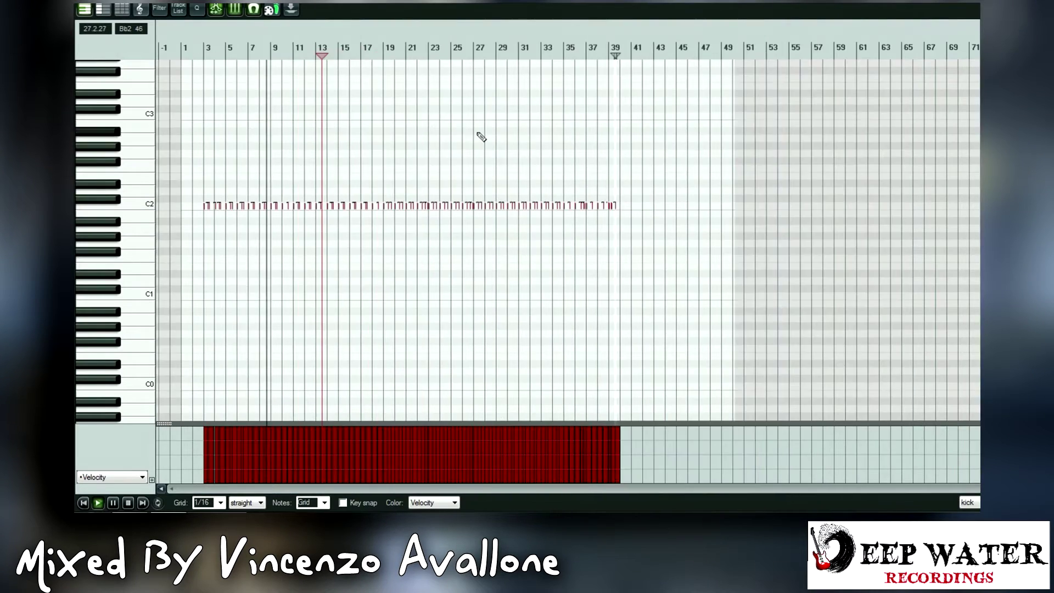
pyautogui.press('Escape')
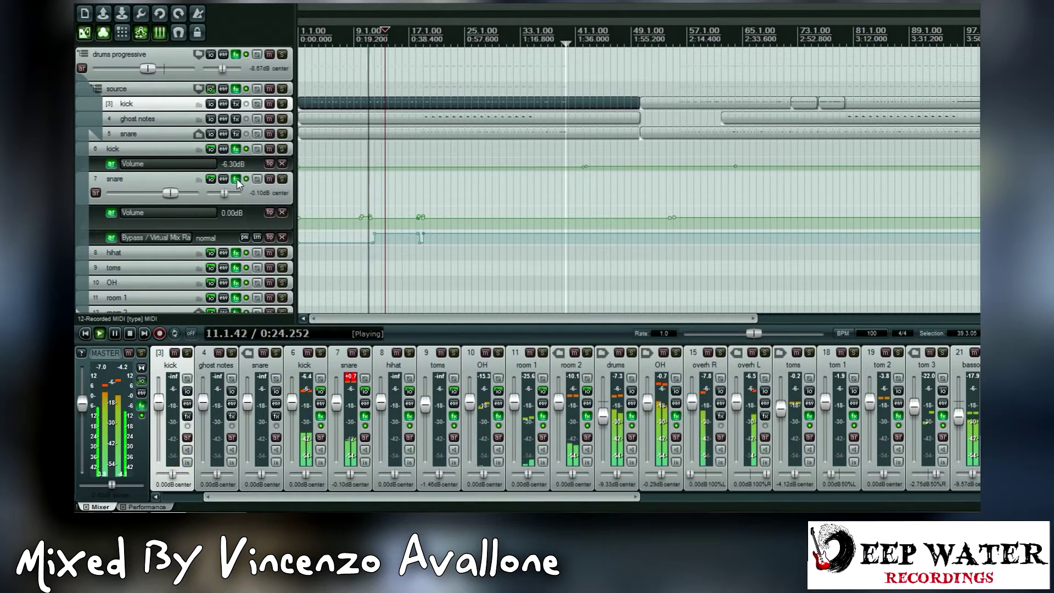
# Review the snare track's effects chain, viewing the Virtual Mix Rack and Transient Monster plug-ins.
pyautogui.moveTo(238, 183)
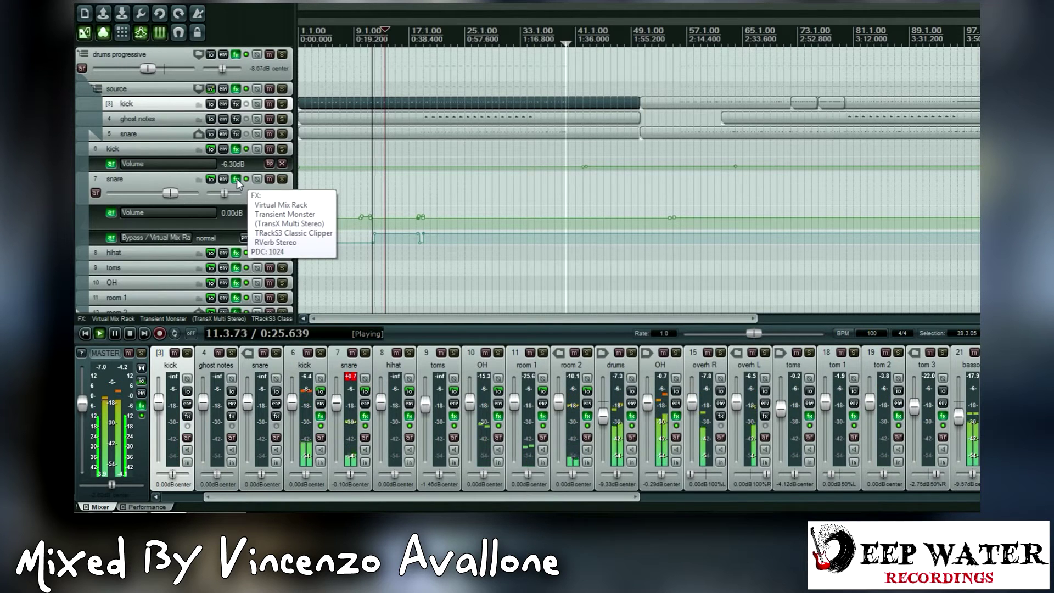
pyautogui.click(237, 180)
pyautogui.moveTo(485, 265); pyautogui.dragTo(475, 65)
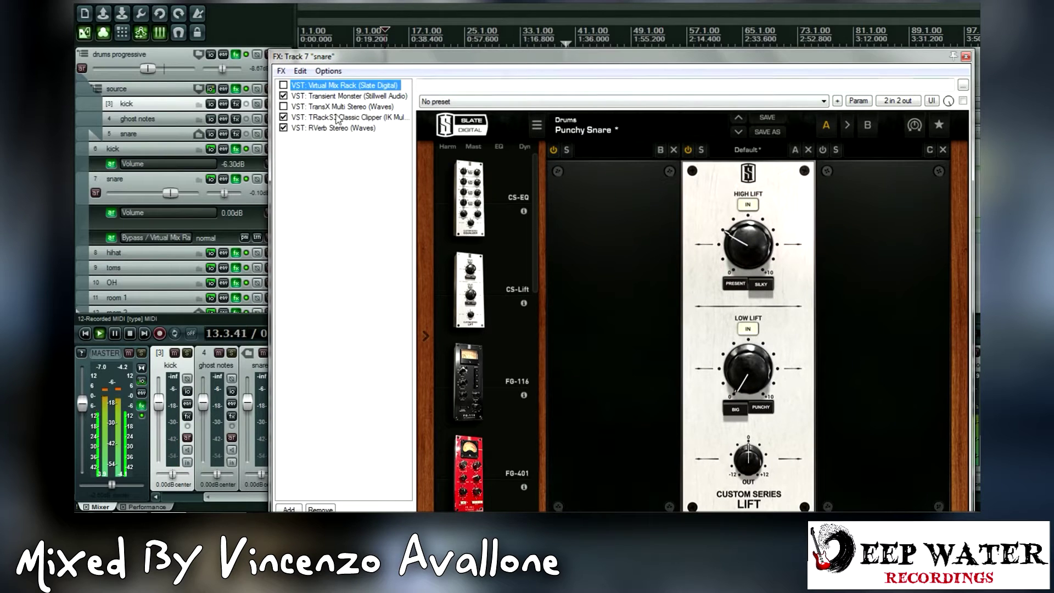
pyautogui.click(337, 96)
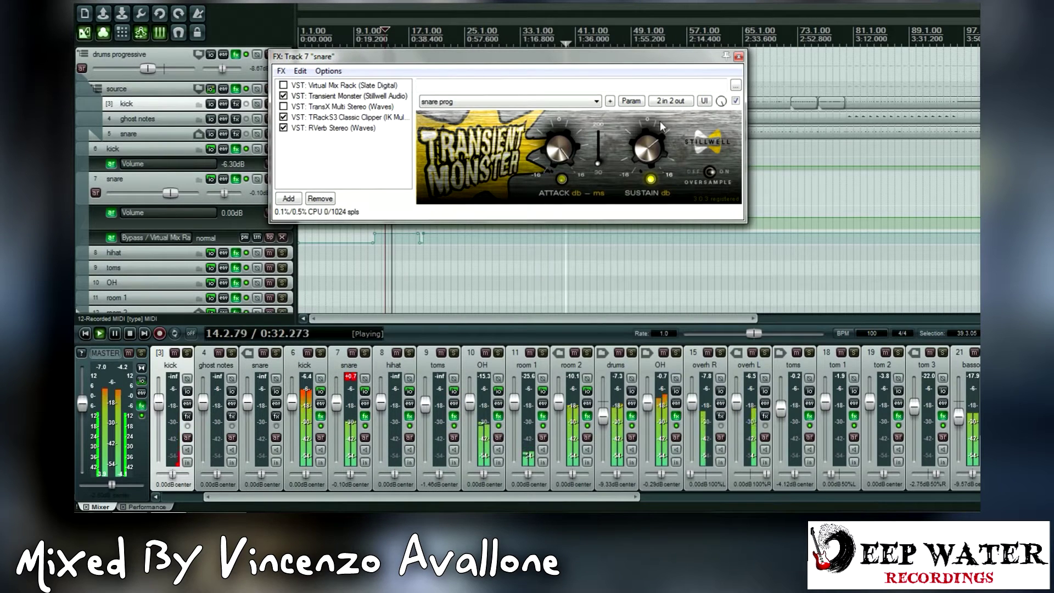
pyautogui.click(738, 56)
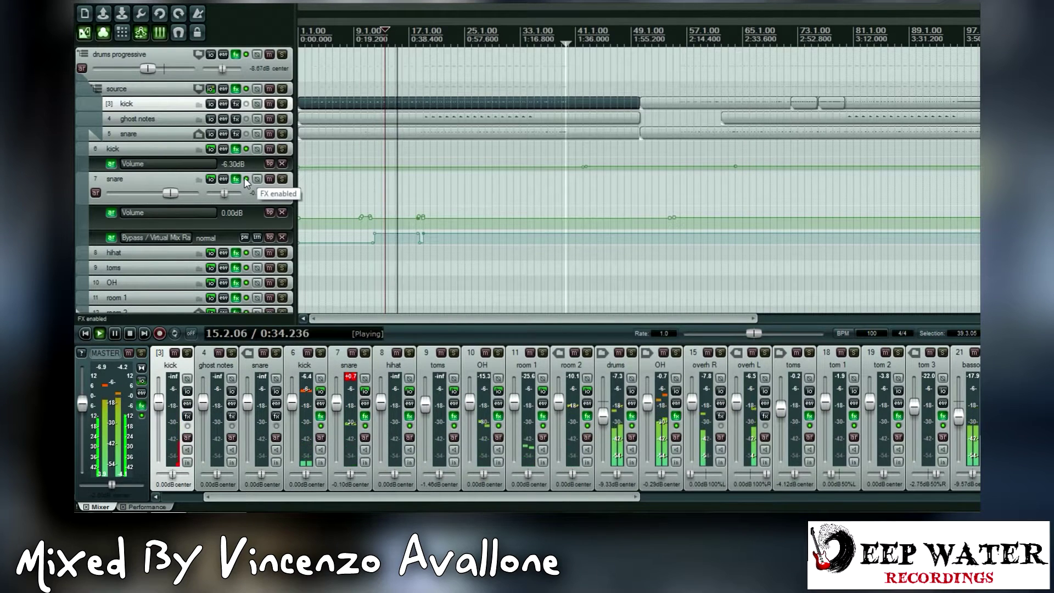
# Shrink the snare track's volume envelope lane to its minimum height.
pyautogui.scroll(-3, 245, 177)
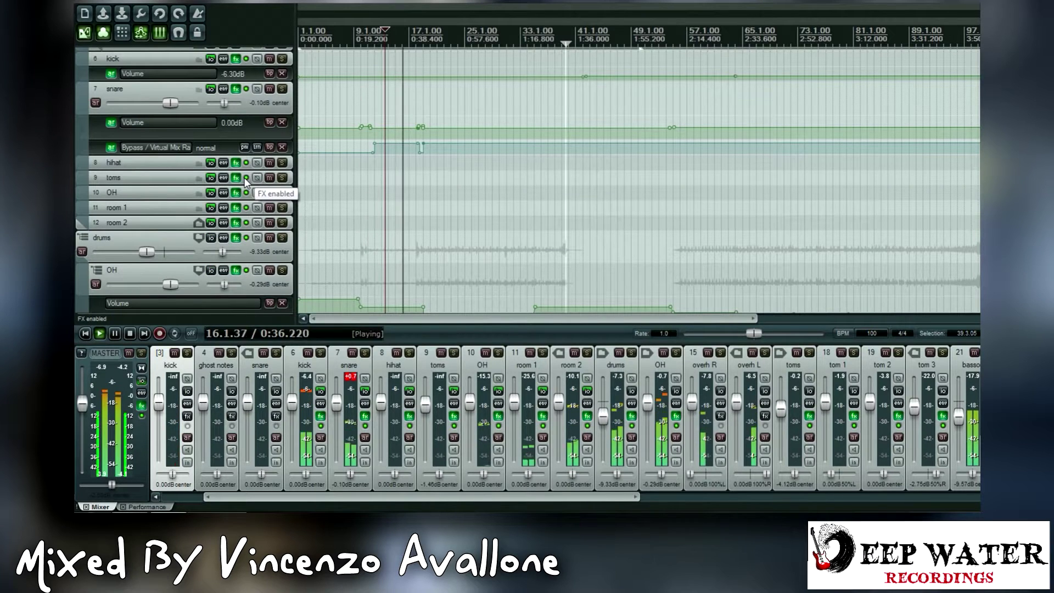
pyautogui.moveTo(212, 137); pyautogui.dragTo(212, 174)
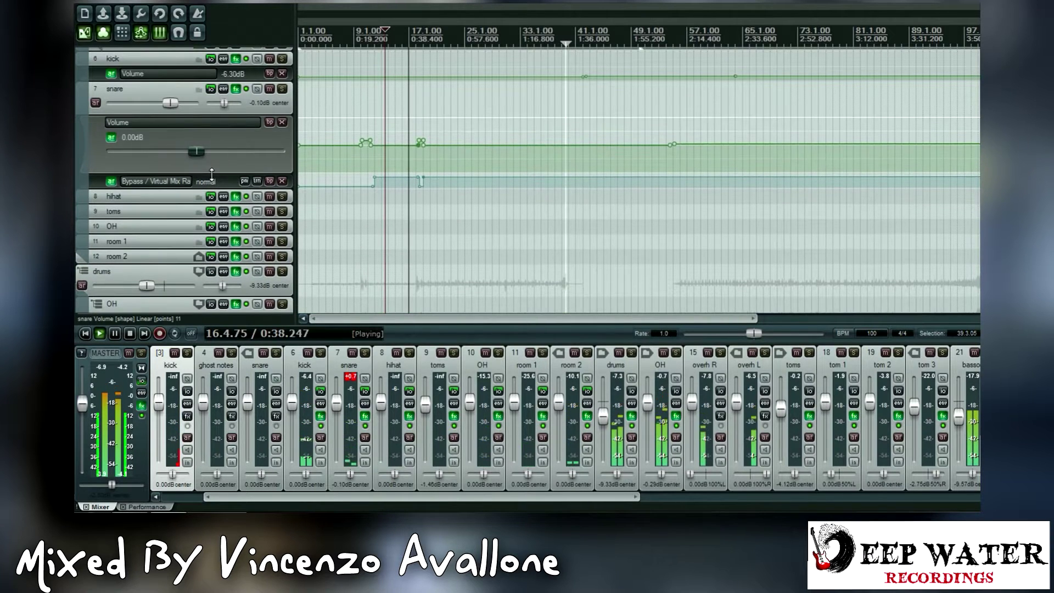
pyautogui.scroll(-2, 220, 148)
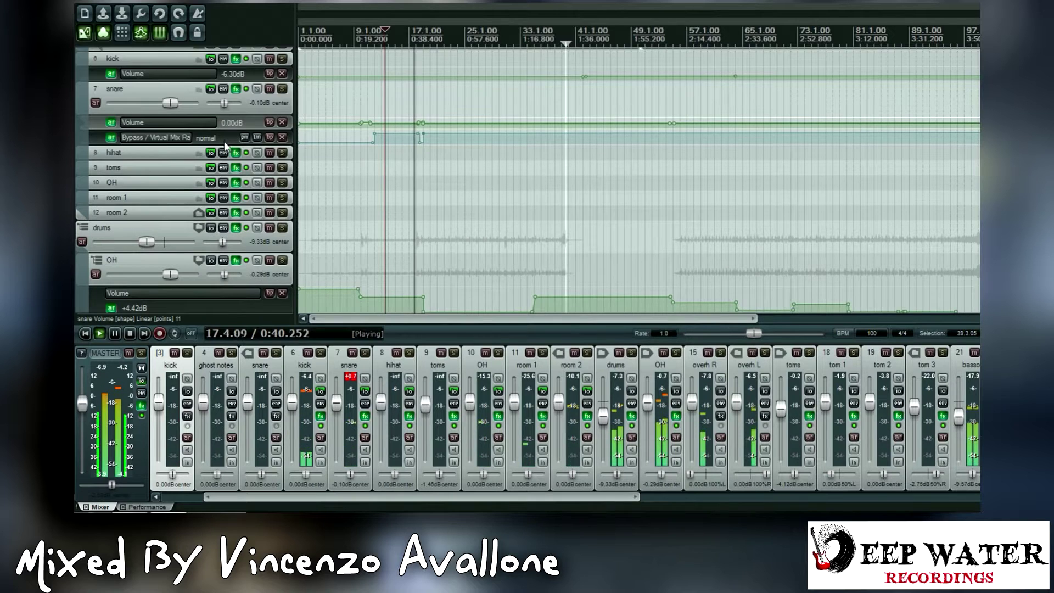
# Inspect the Virtual Mix Rack settings on the OH folder track inside the drums group.
pyautogui.scroll(-1, 224, 141)
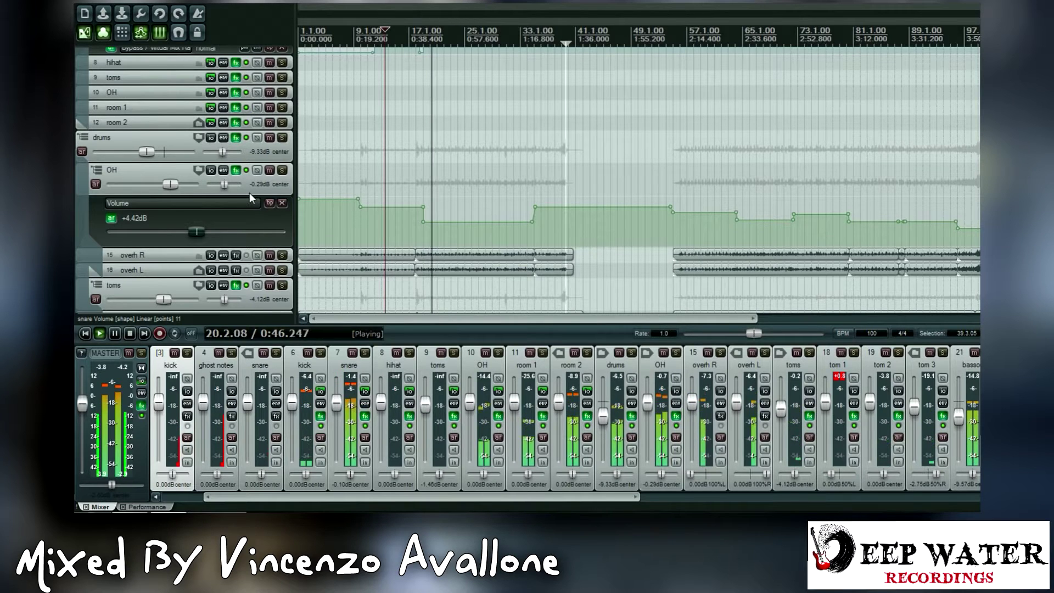
pyautogui.scroll(-3, 214, 204)
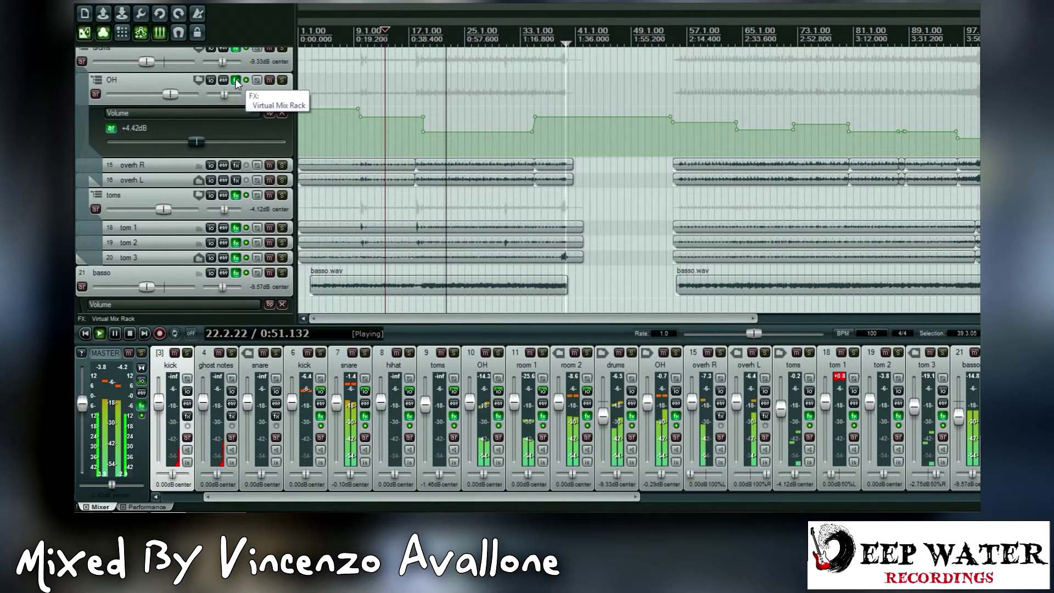
pyautogui.click(236, 81)
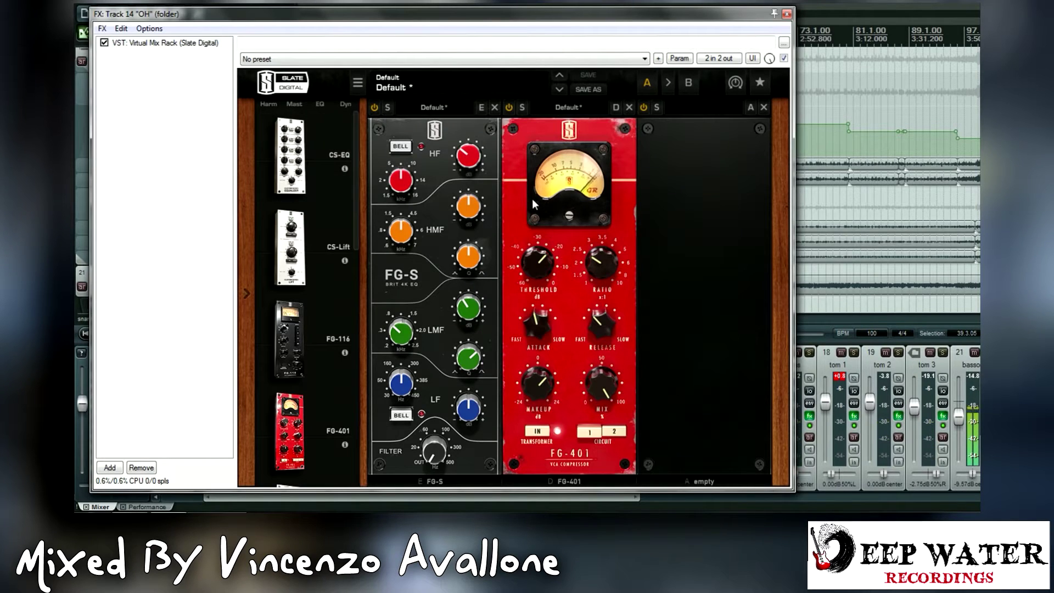
pyautogui.click(786, 13)
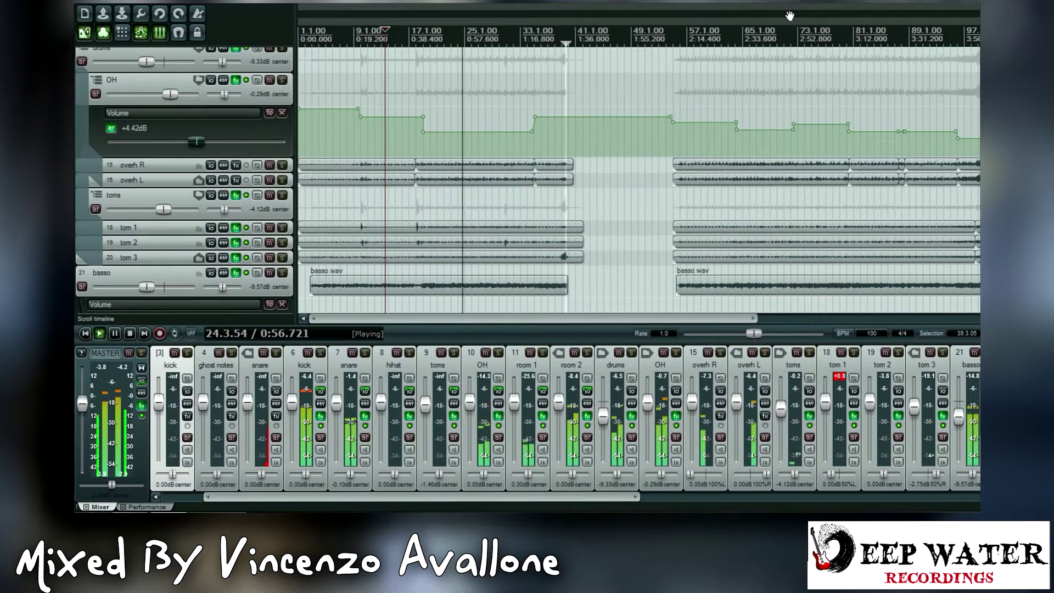
# Review the RVerb Stereo and Virtual Mix Rack plug-ins on the toms folder track.
pyautogui.click(236, 197)
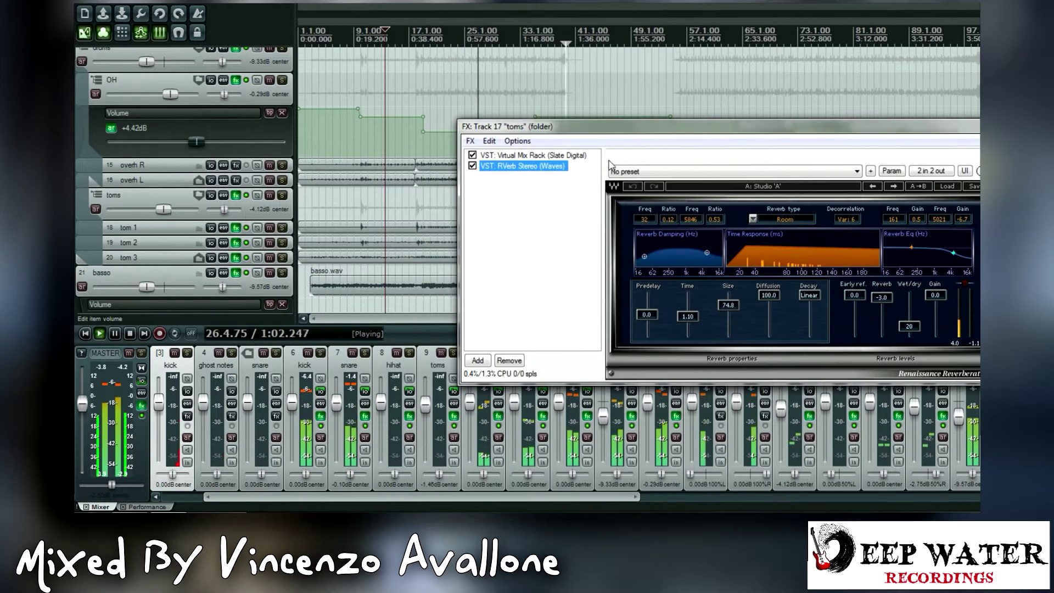
pyautogui.click(541, 156)
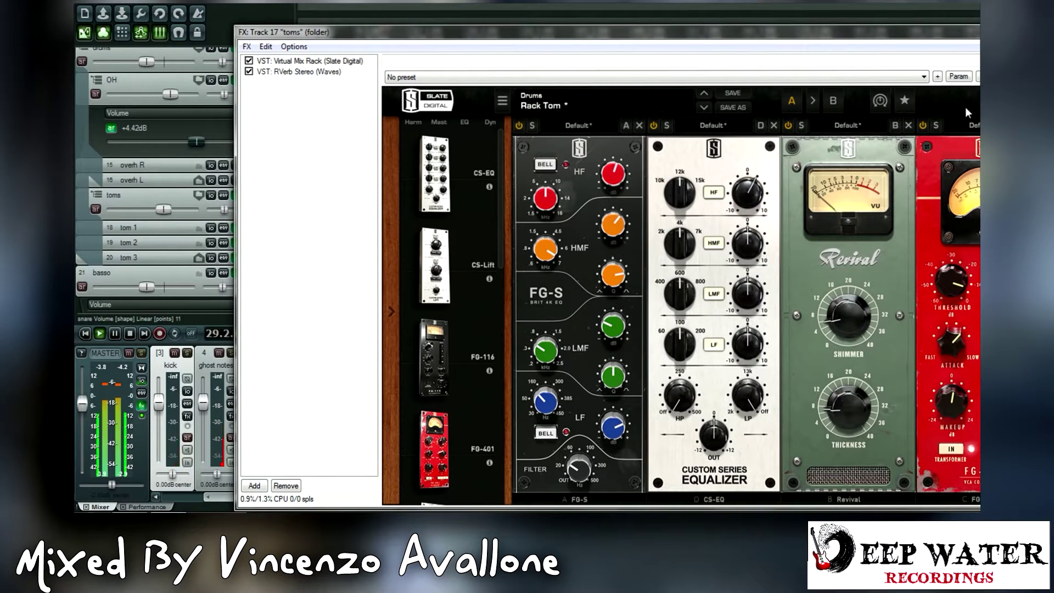
pyautogui.press('Escape')
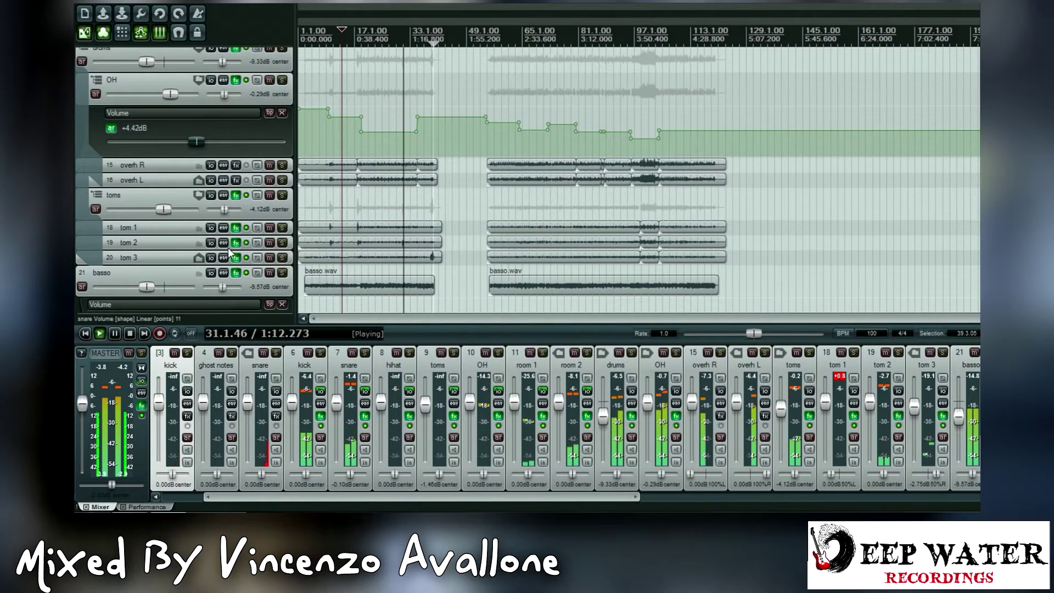
# Review the VANDAL and ReaEQ plug-ins on the basso track, clearing the tom 1 peak indicator along the way.
pyautogui.scroll(-3, 228, 248)
pyautogui.click(236, 184)
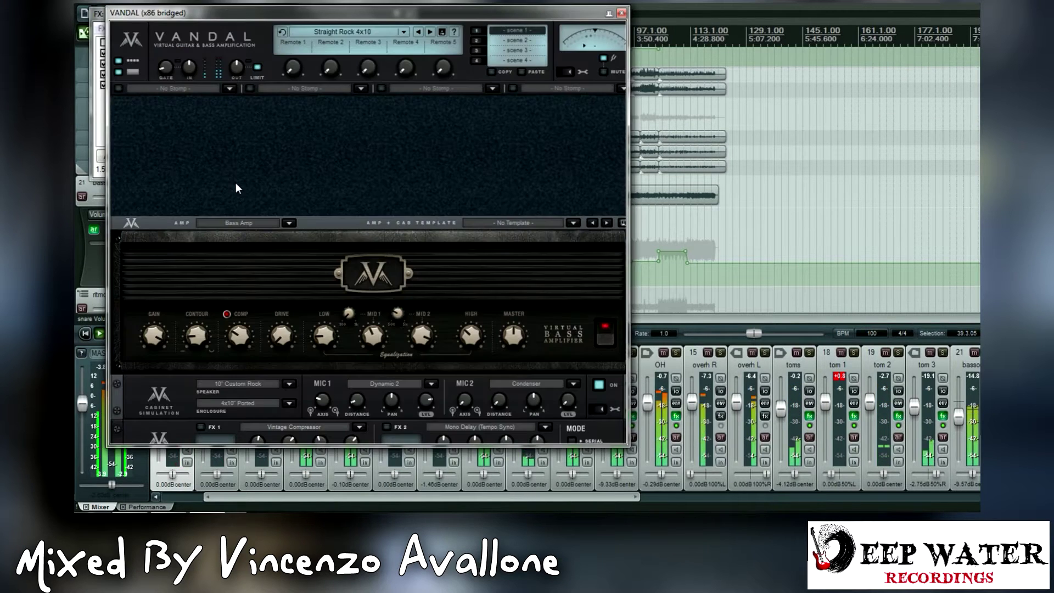
pyautogui.click(839, 379)
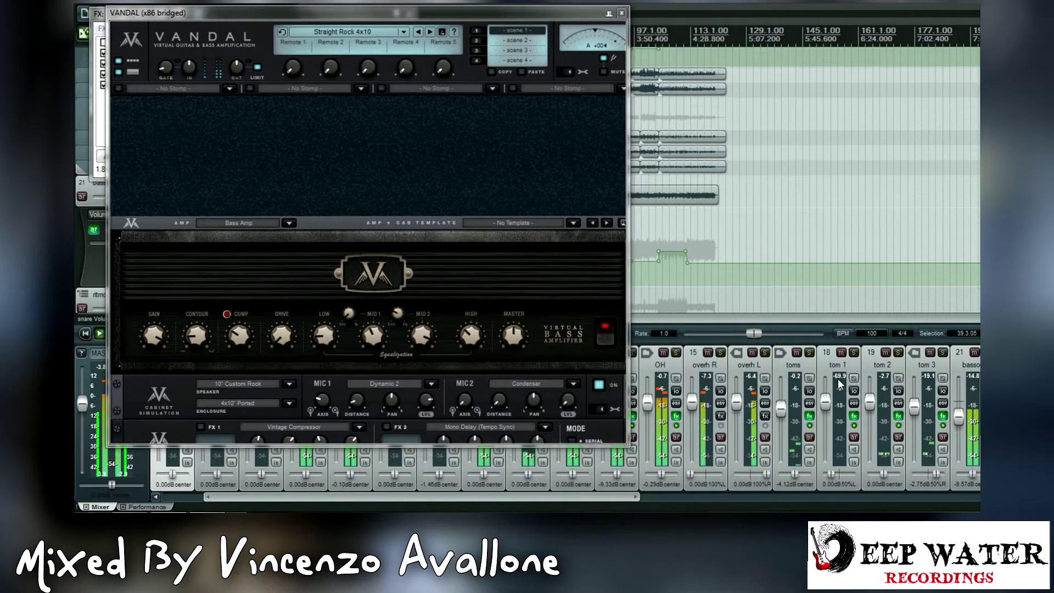
pyautogui.click(621, 13)
pyautogui.click(165, 64)
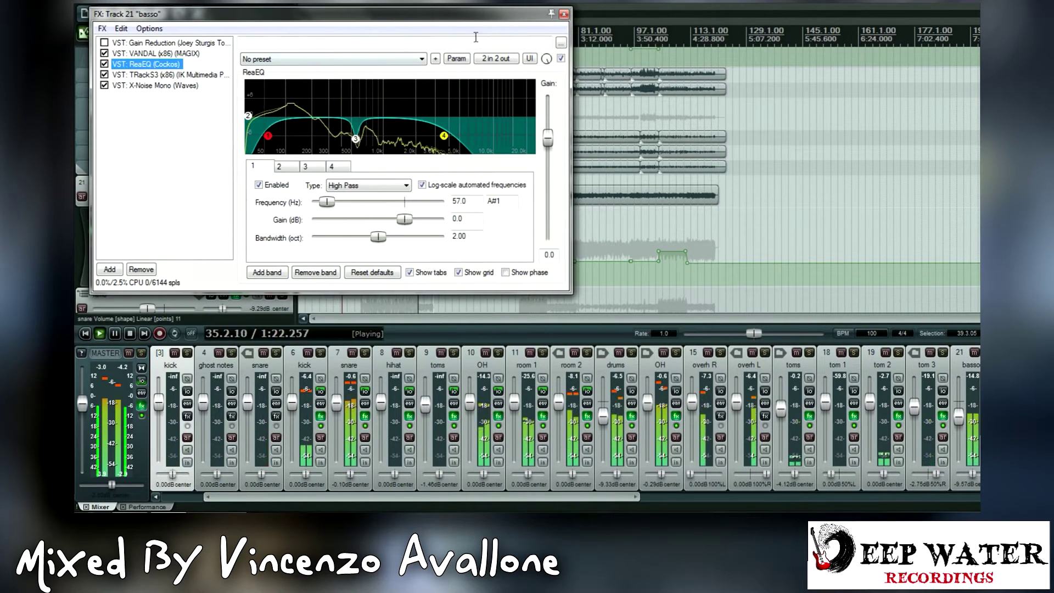
pyautogui.click(564, 13)
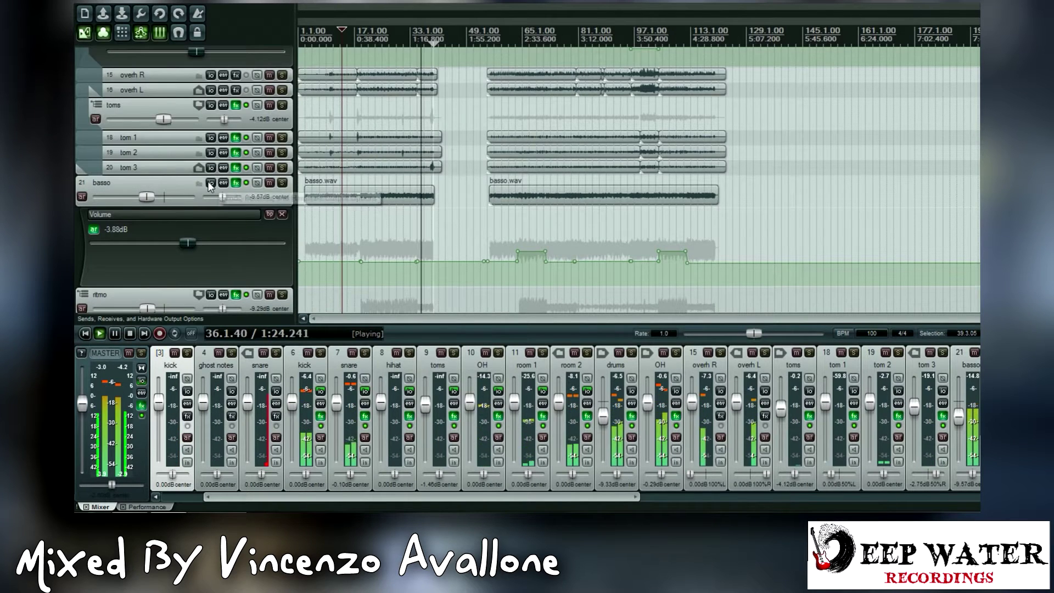
# Review the Emissary amp and NadIR cabinet plug-ins on the ritmo L track.
pyautogui.scroll(-4, 216, 177)
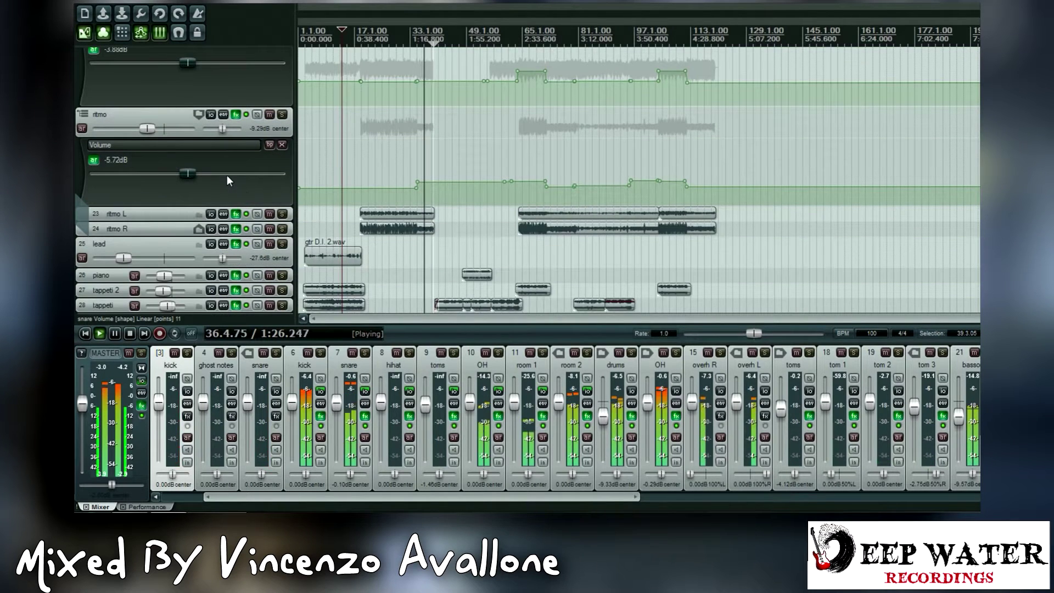
pyautogui.click(236, 215)
pyautogui.click(220, 101)
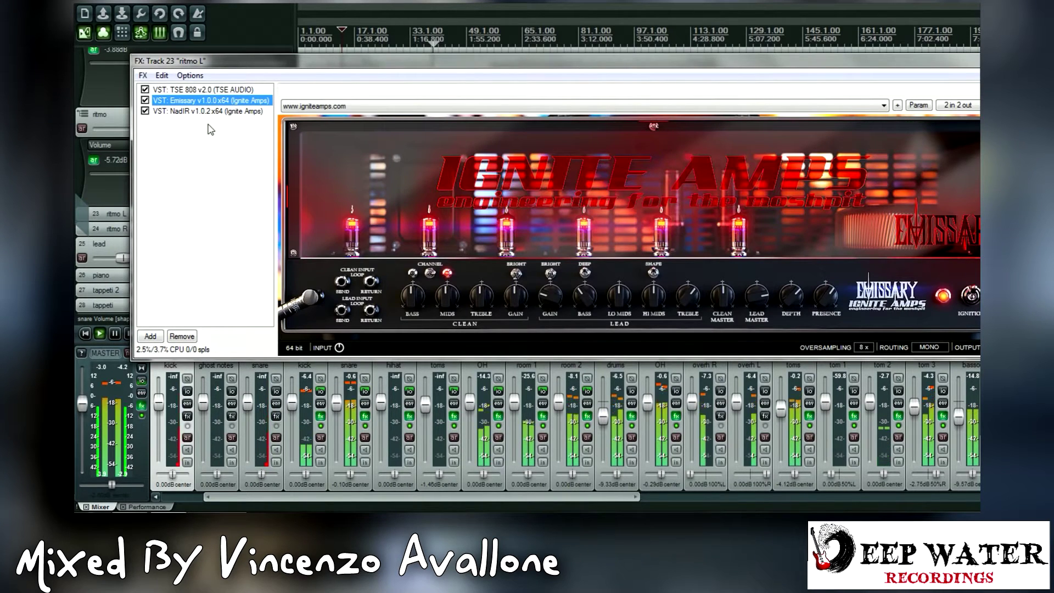
pyautogui.click(212, 111)
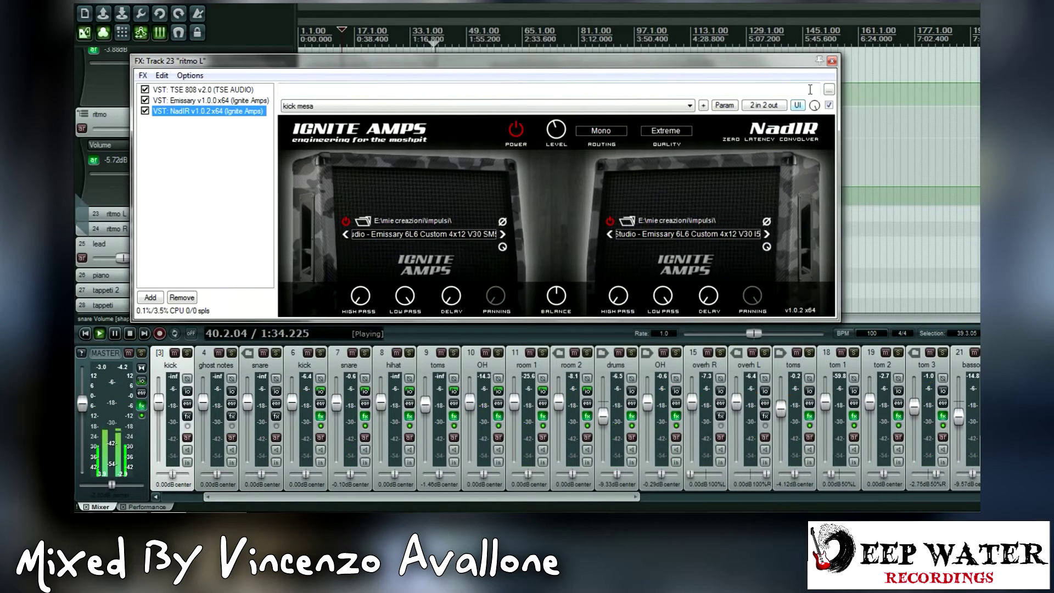
pyautogui.click(832, 62)
# Enlarge the tappeti track's volume envelope lane and inspect the track's T-RackS 3 plug-in.
pyautogui.scroll(-3, 198, 206)
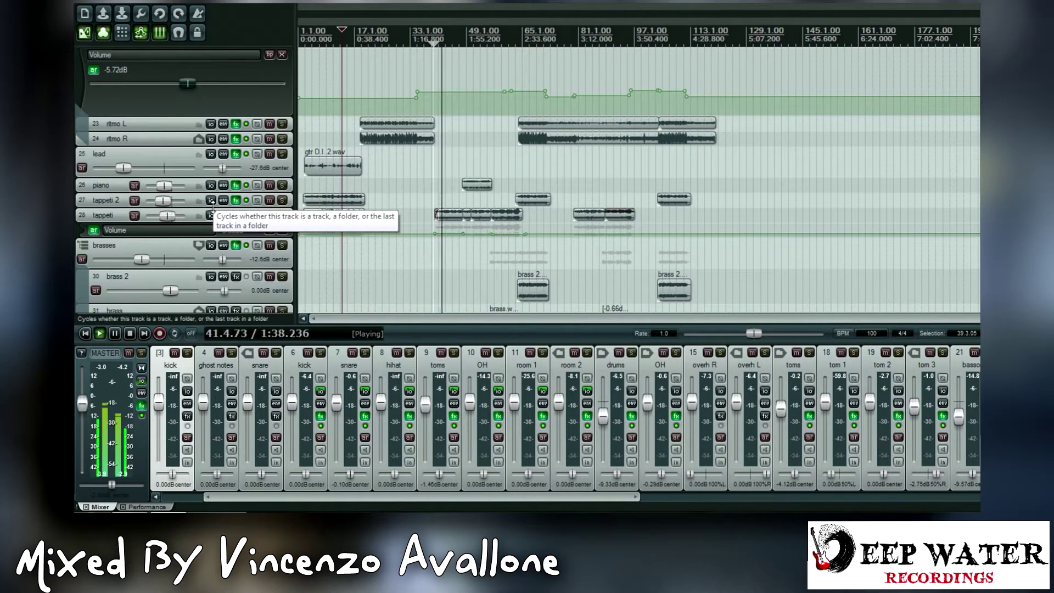
pyautogui.moveTo(242, 238); pyautogui.dragTo(241, 284)
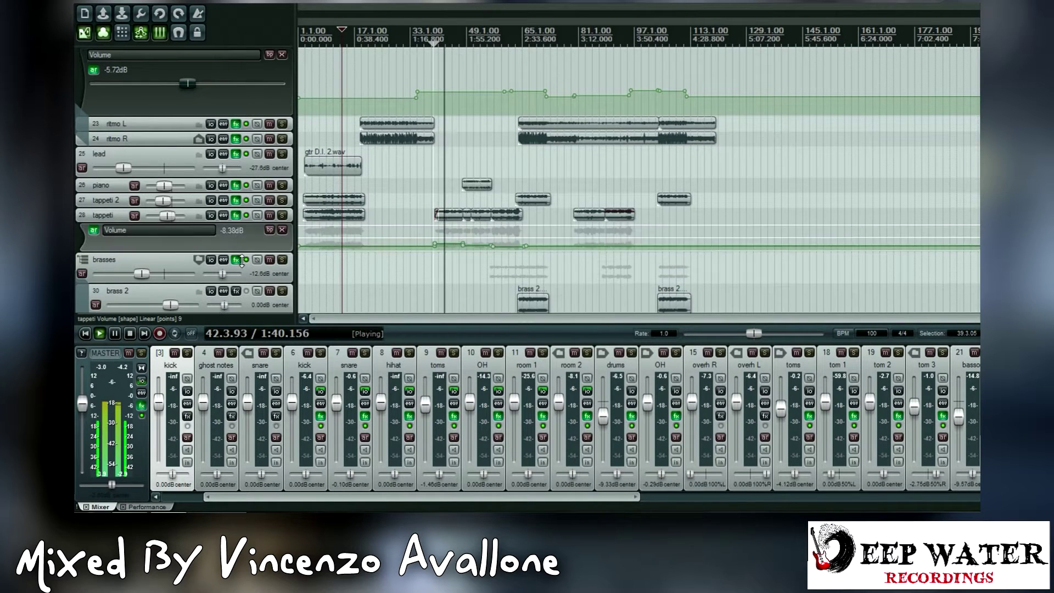
pyautogui.click(236, 216)
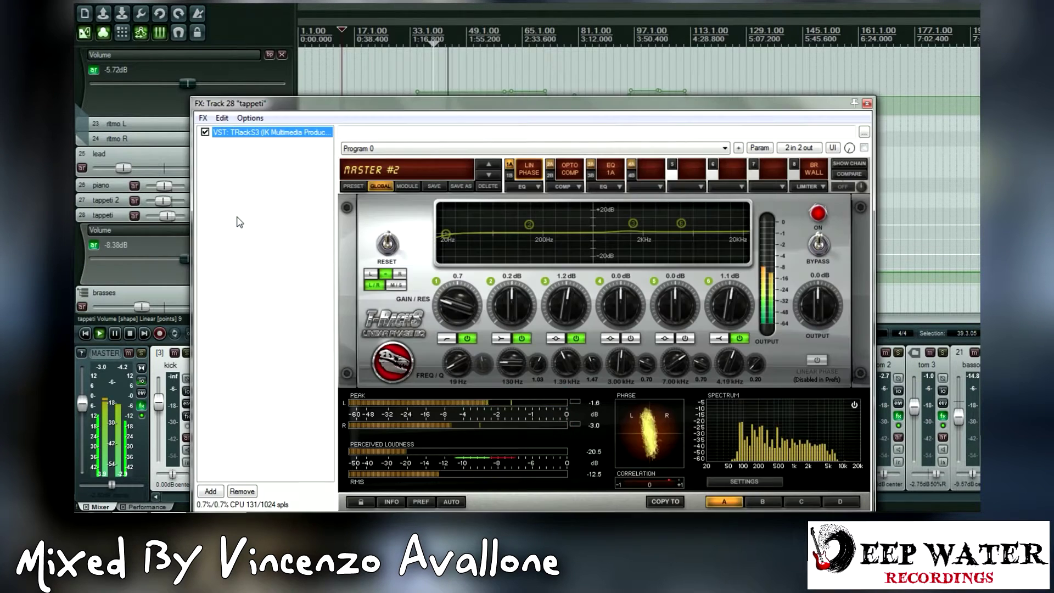
pyautogui.click(866, 103)
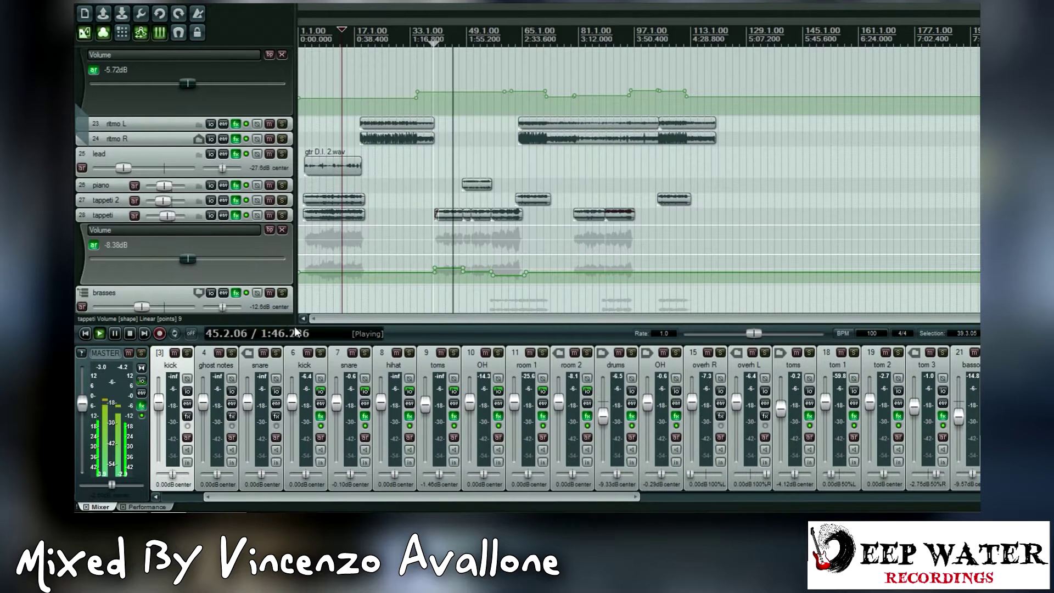
# Review the FabFilter Pro-DS and Gain Reduction plug-ins on the voce vale track.
pyautogui.scroll(-3, 251, 243)
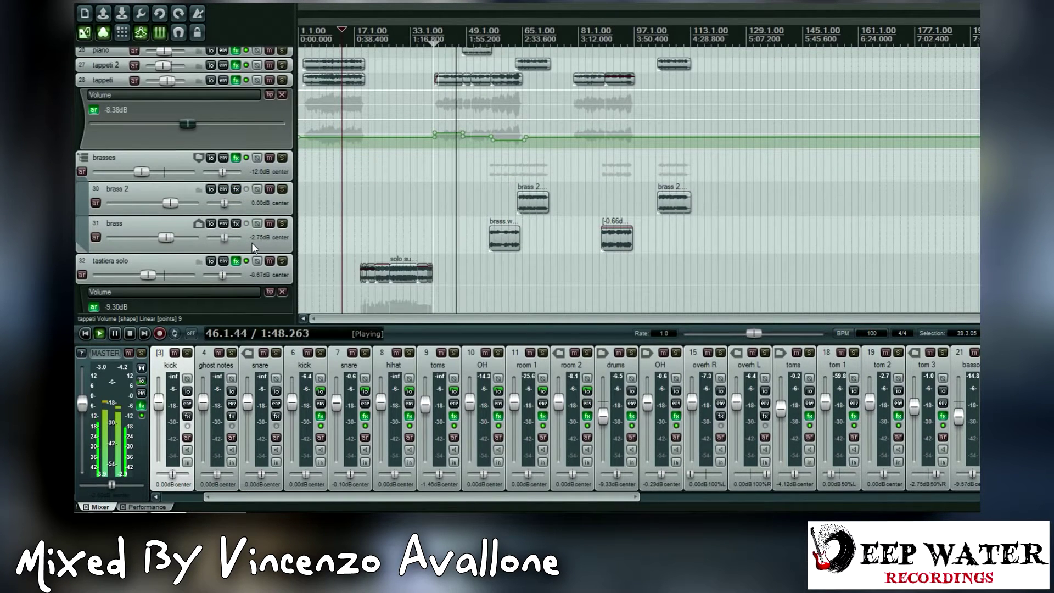
pyautogui.scroll(-2, 252, 247)
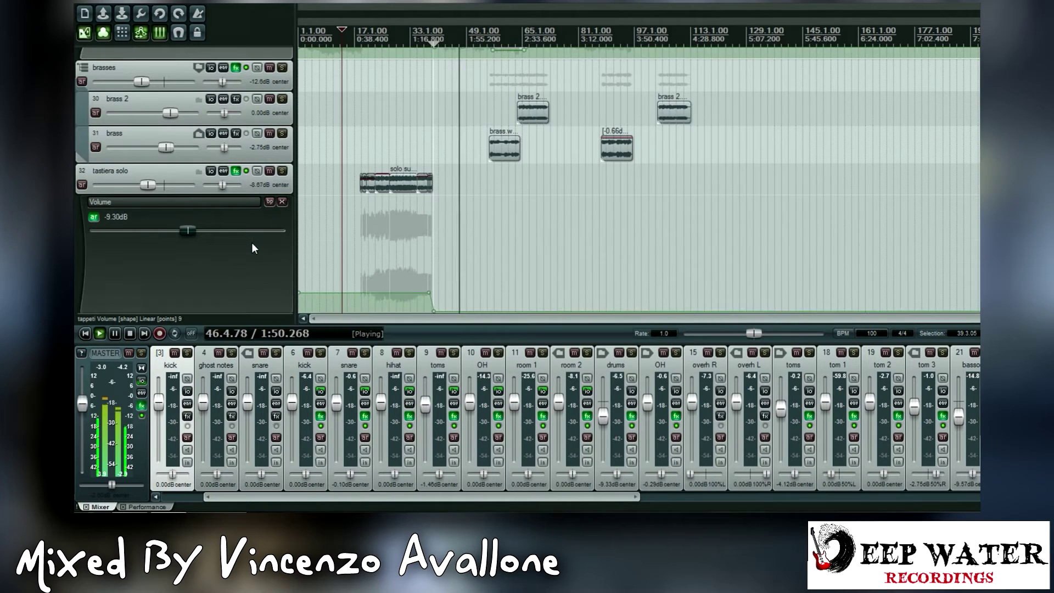
pyautogui.scroll(-3, 252, 243)
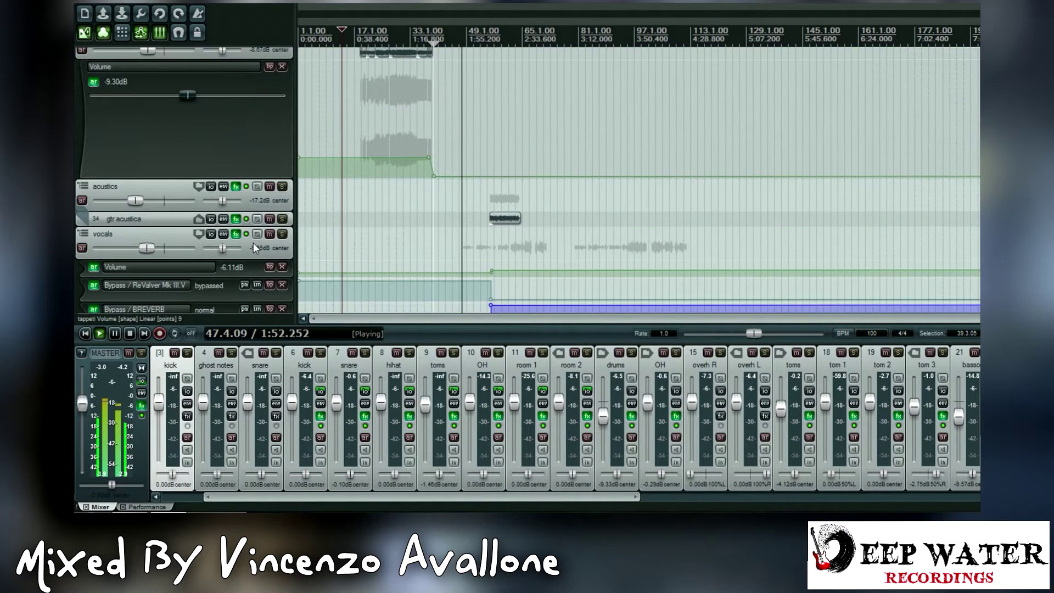
pyautogui.scroll(-3, 254, 248)
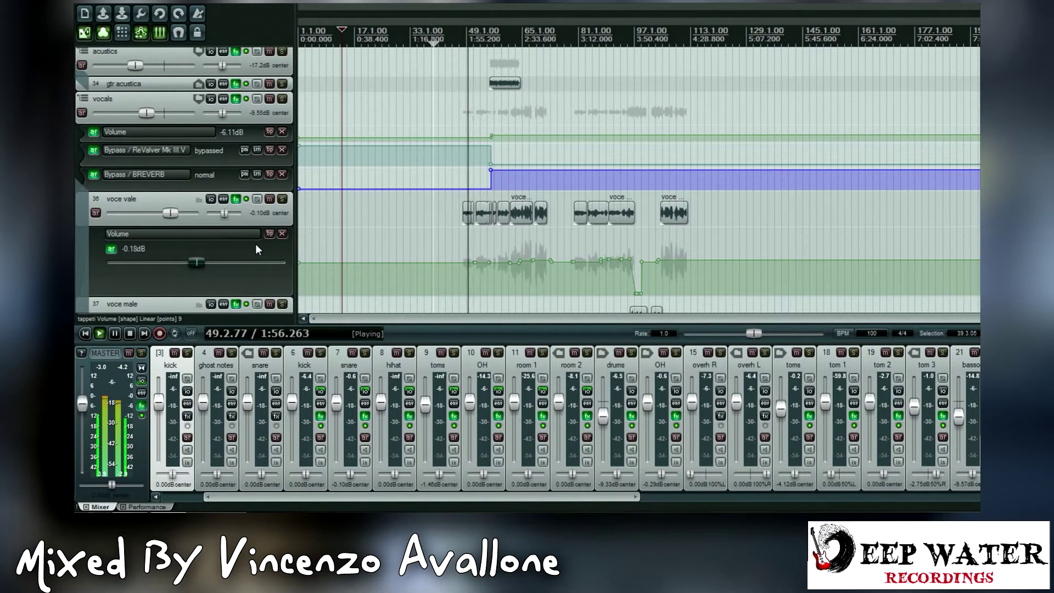
pyautogui.click(236, 198)
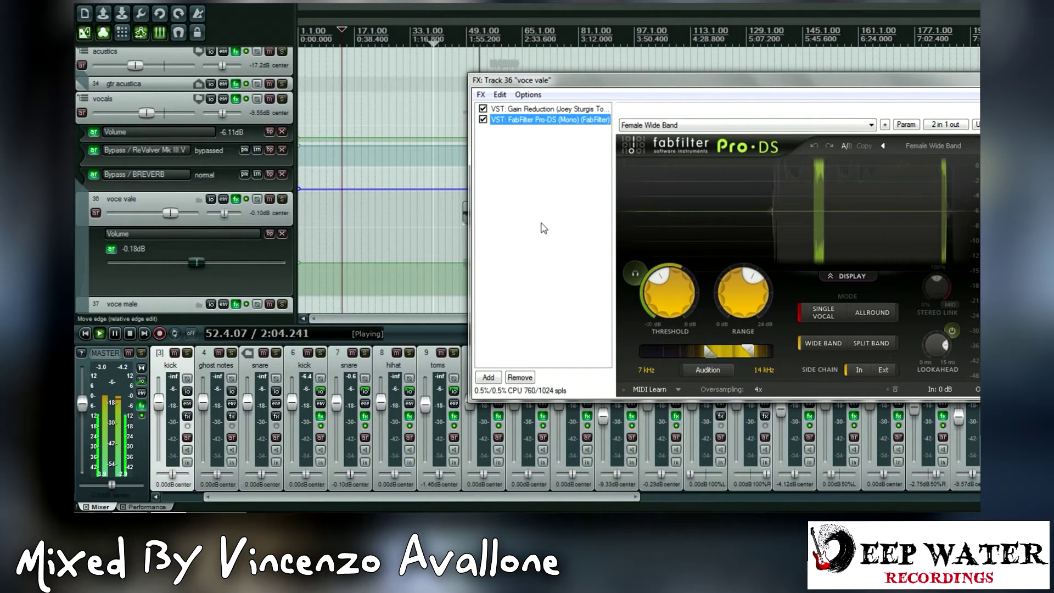
pyautogui.click(546, 110)
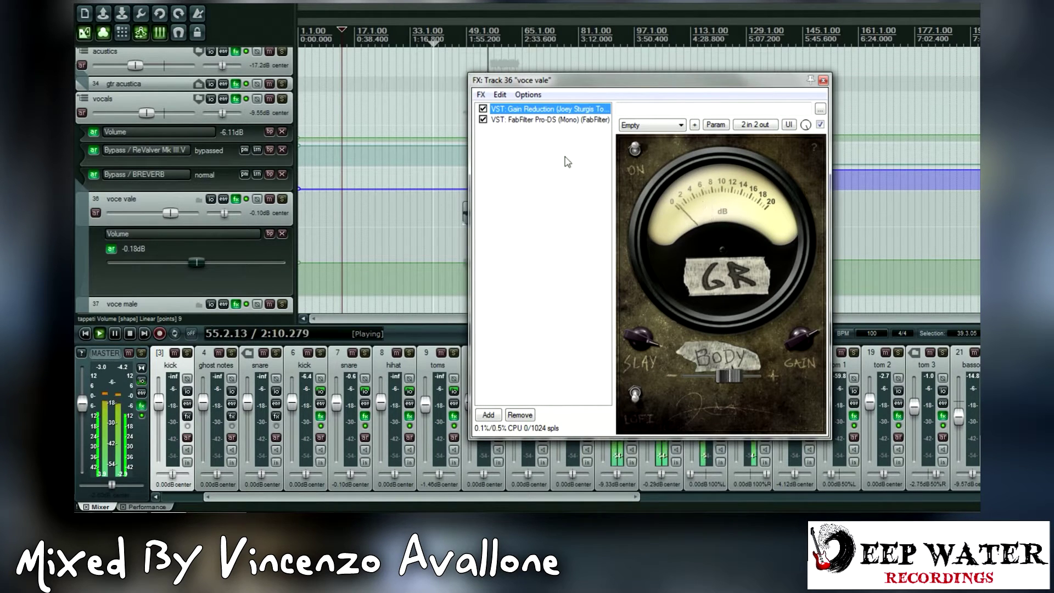
# Recheck the FabFilter Pro-DS plug-in on the voce vale track and look over the neighbouring vocal tracks.
pyautogui.click(551, 119)
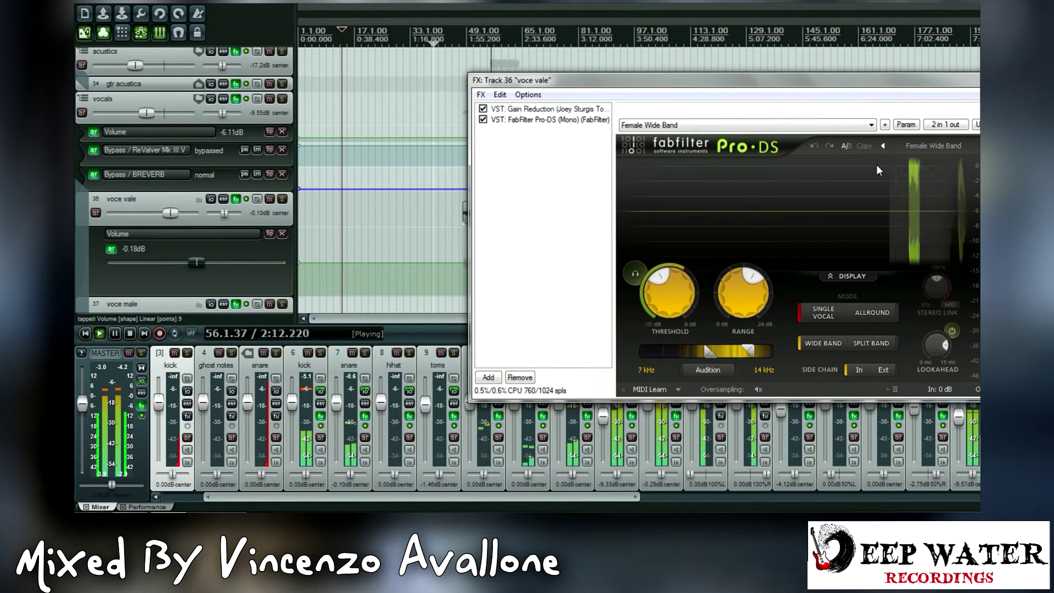
pyautogui.click(236, 198)
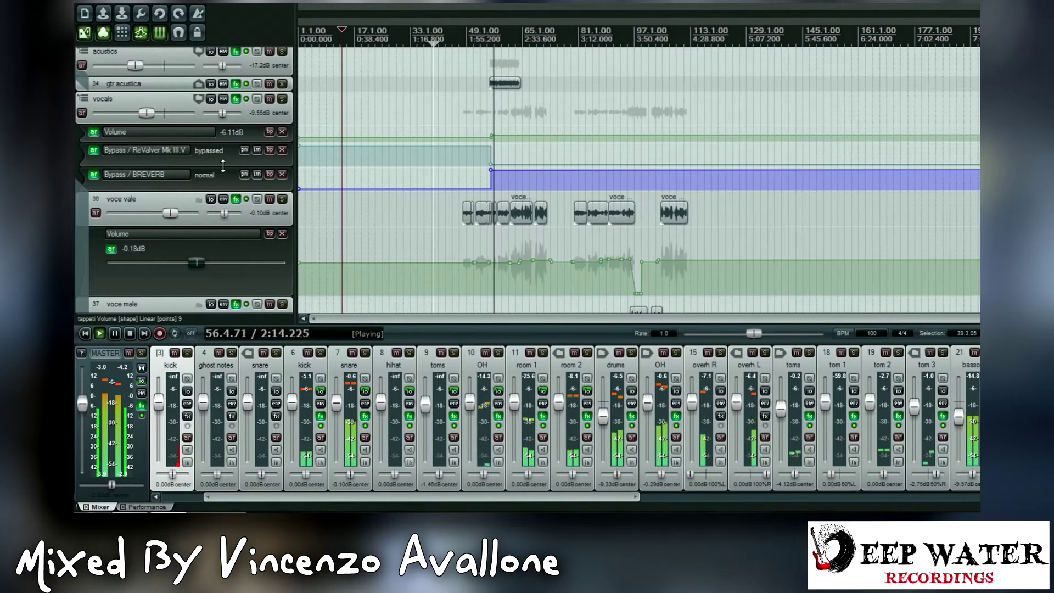
pyautogui.scroll(-2, 197, 195)
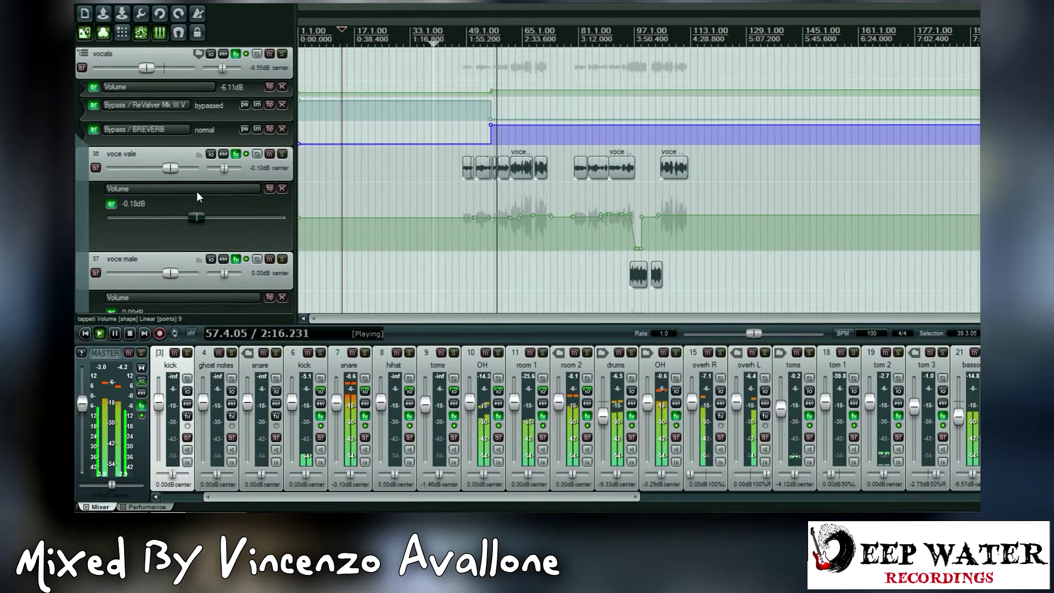
pyautogui.scroll(-2, 198, 192)
pyautogui.scroll(4, 201, 193)
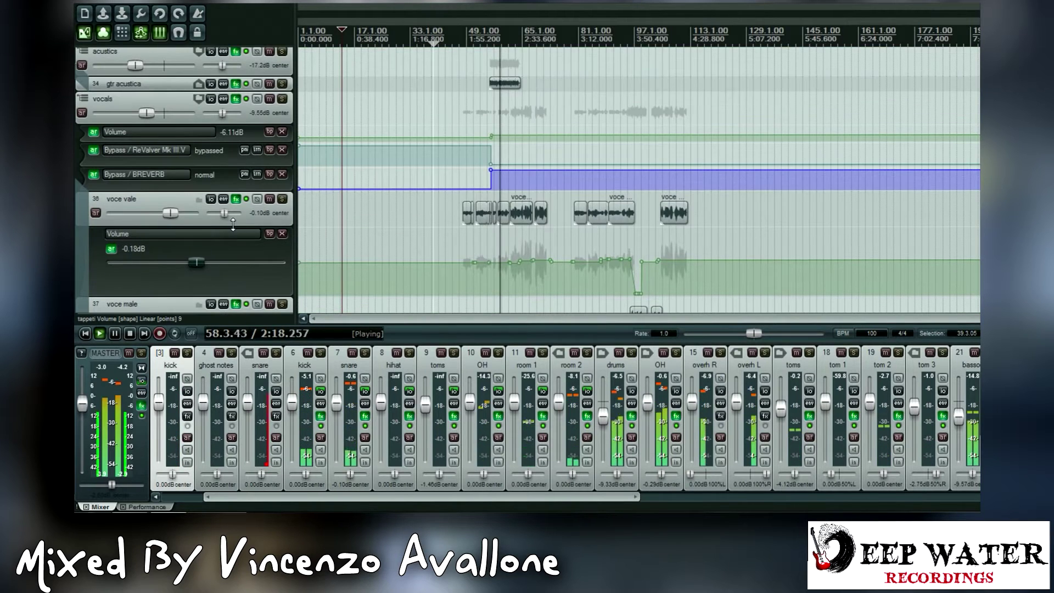
# Inspect the RE-LAY 2 delay module of the ReValver Mk III.V plug-in on the vocals folder track.
pyautogui.click(236, 98)
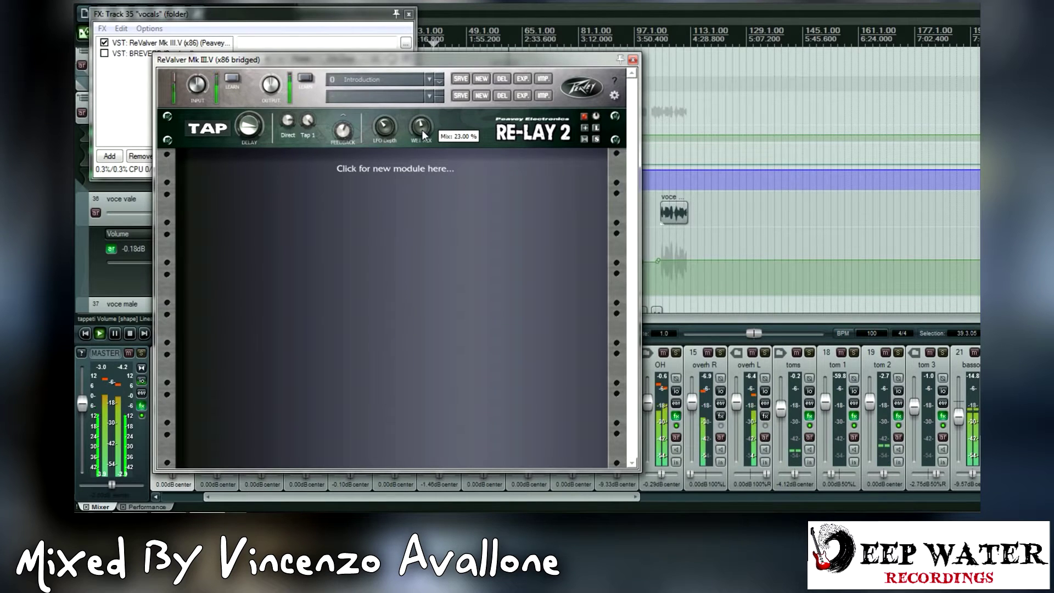
pyautogui.click(632, 59)
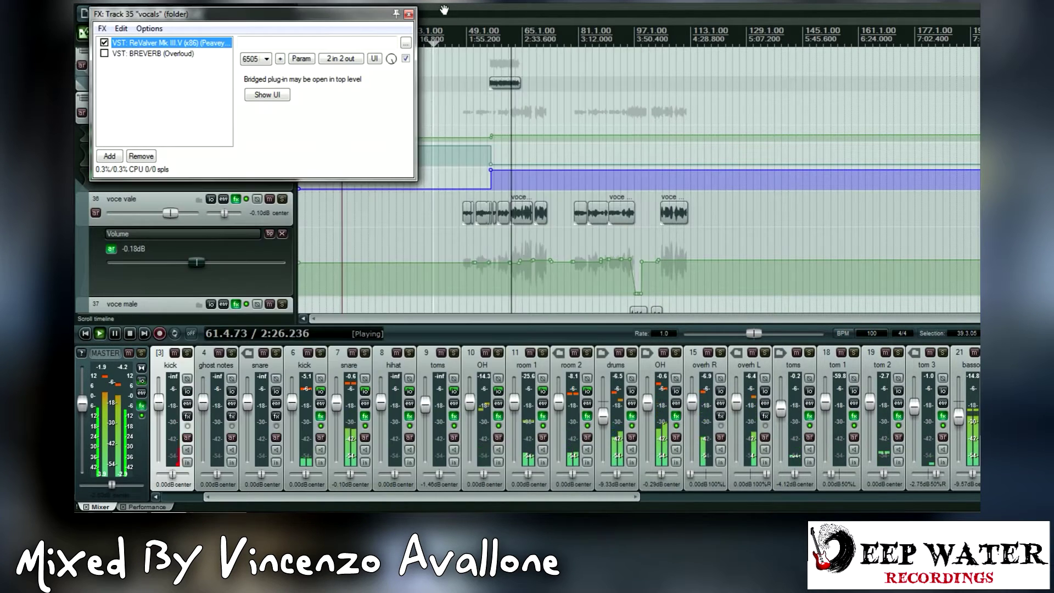
pyautogui.click(409, 15)
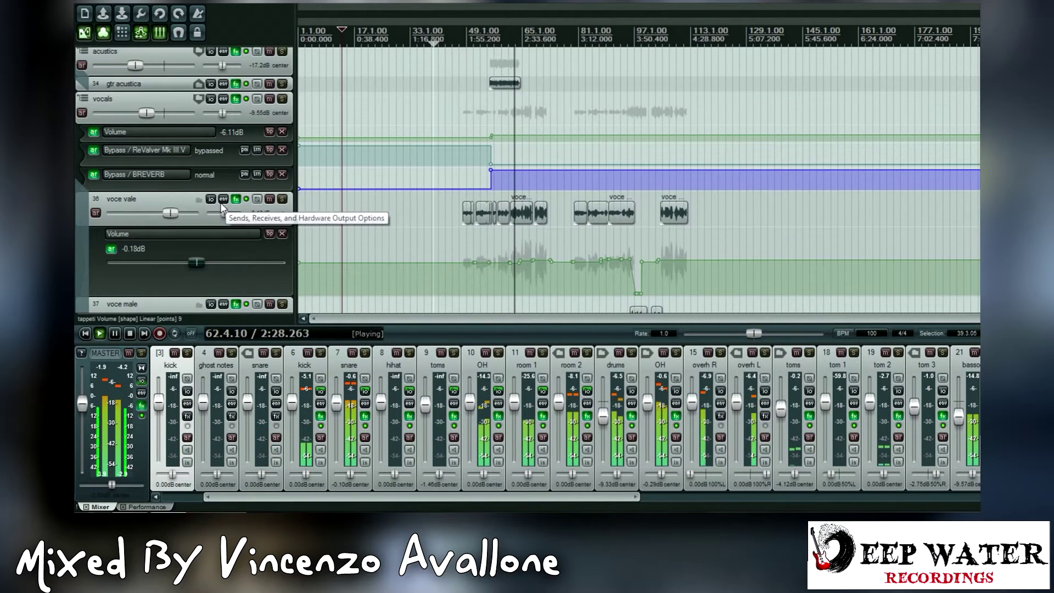
# Review the FabFilter Pro-DS and Gain Reduction plug-ins on the first track inside the choir folder.
pyautogui.scroll(-3, 219, 202)
pyautogui.scroll(-2, 226, 209)
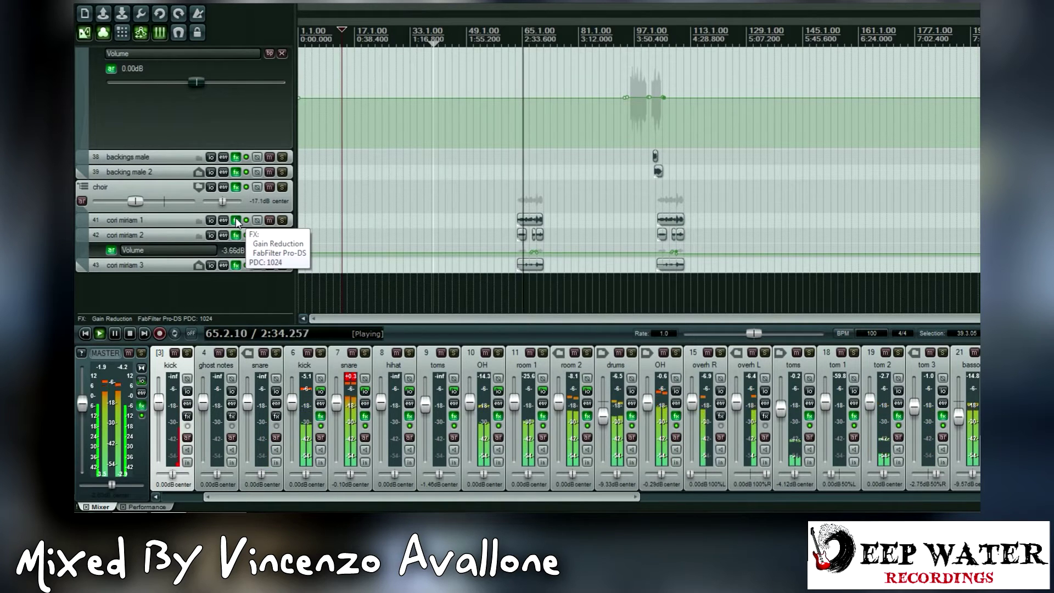
pyautogui.click(236, 219)
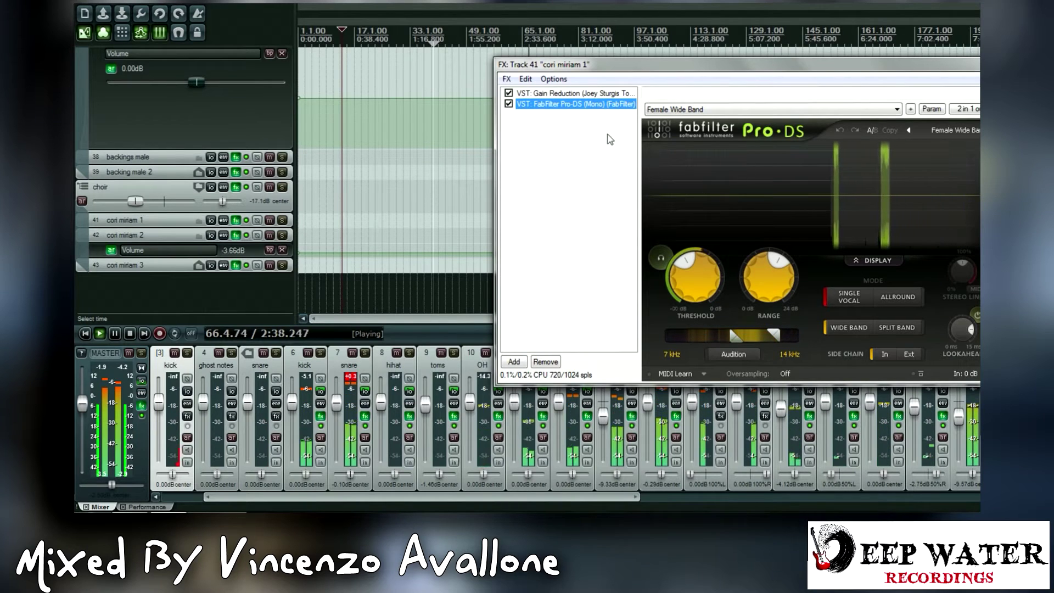
pyautogui.click(579, 93)
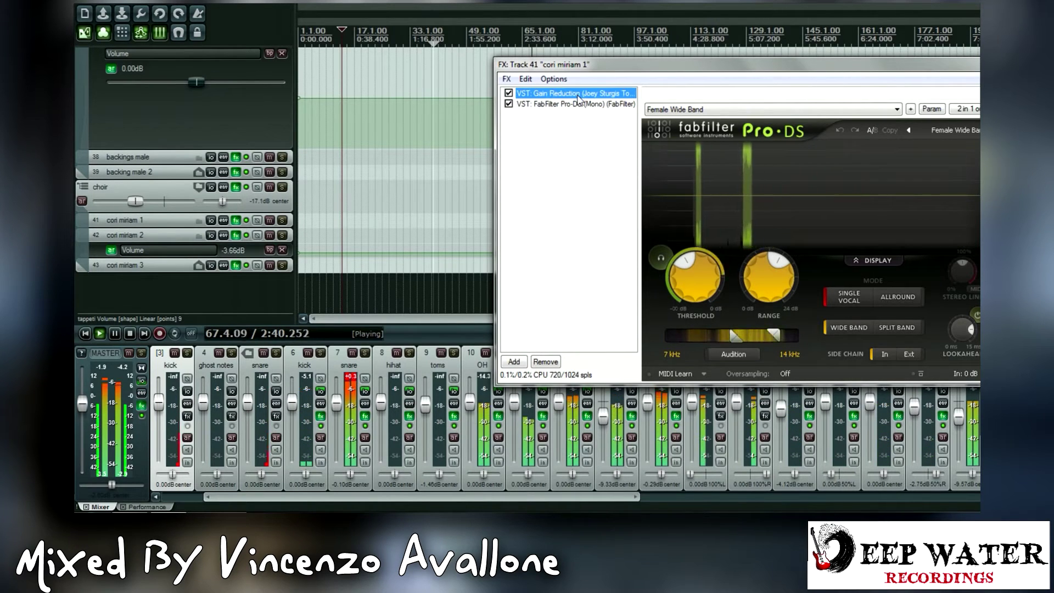
pyautogui.click(585, 105)
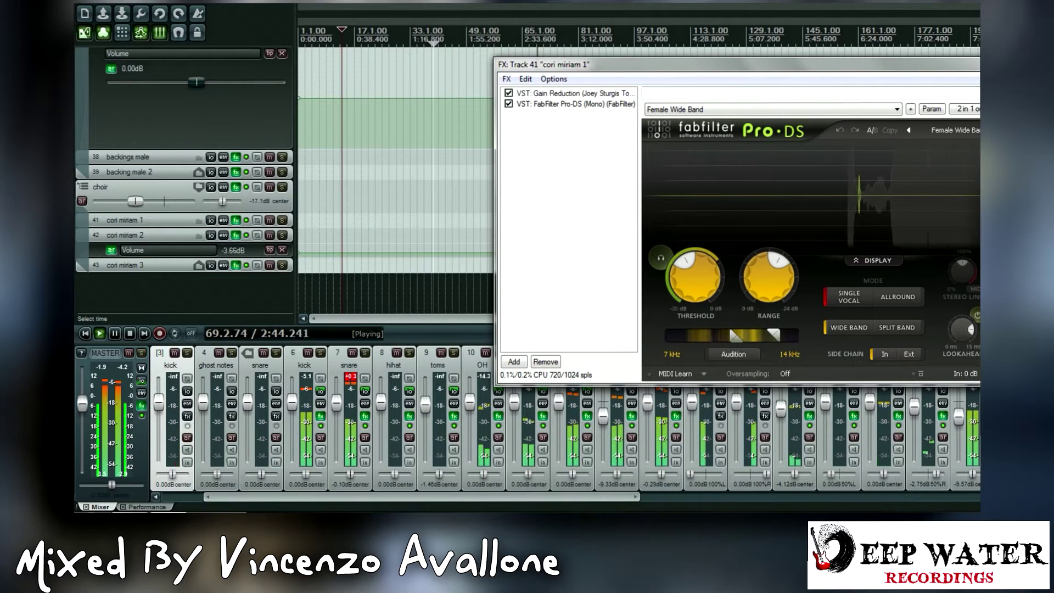
pyautogui.press('Escape')
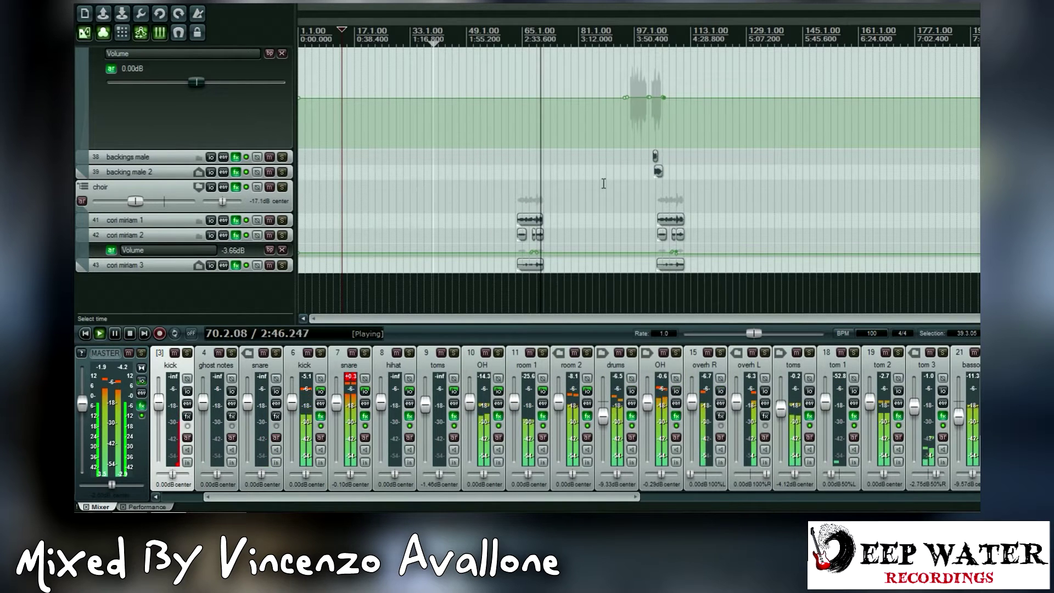
# Review the FabFilter Pro-DS and Gain Reduction plug-ins on the second track inside the choir folder.
pyautogui.click(236, 235)
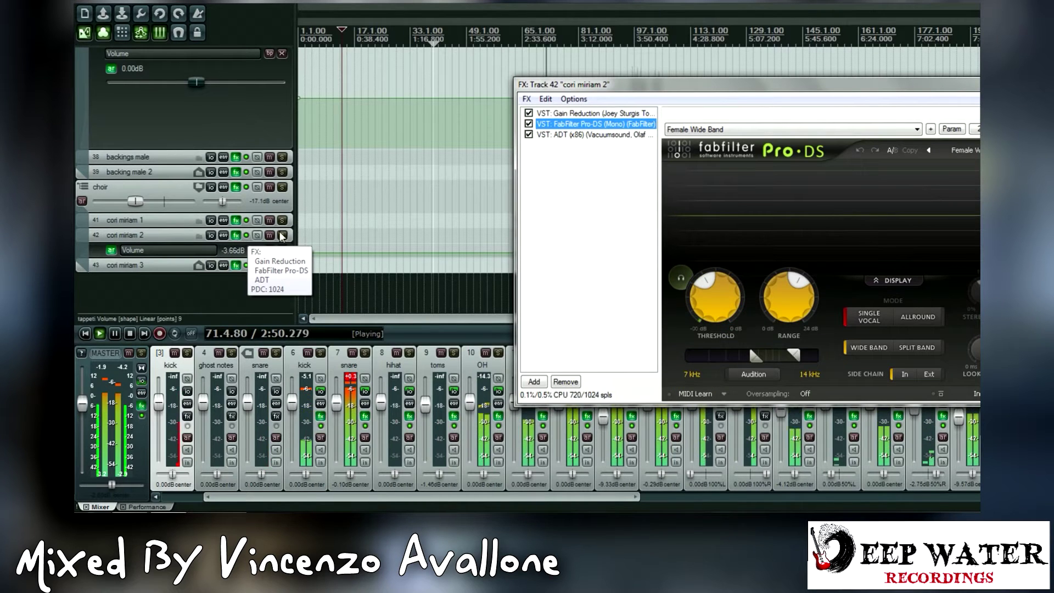
pyautogui.click(600, 114)
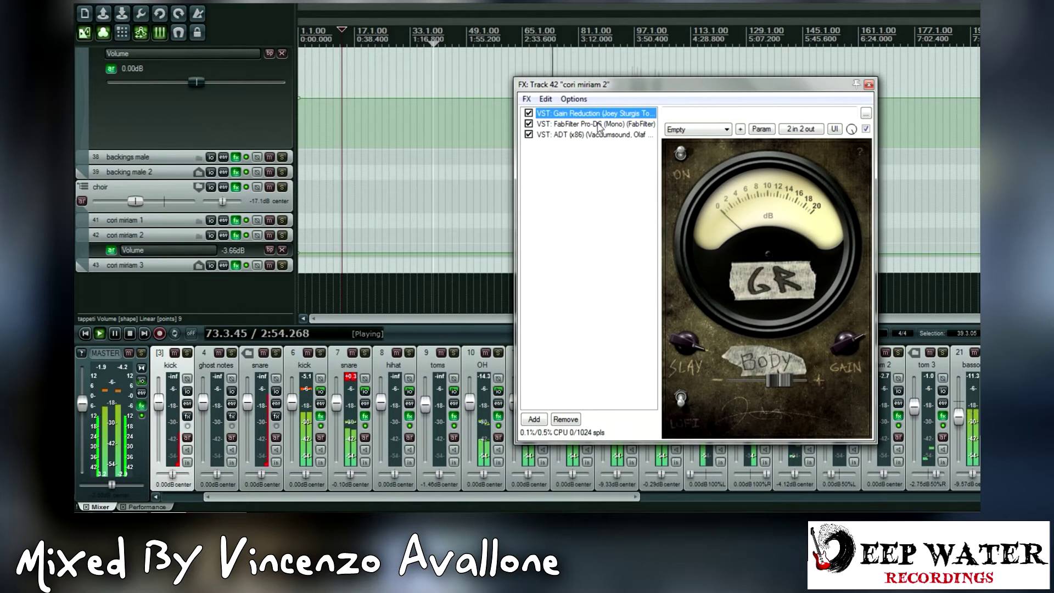
pyautogui.click(869, 85)
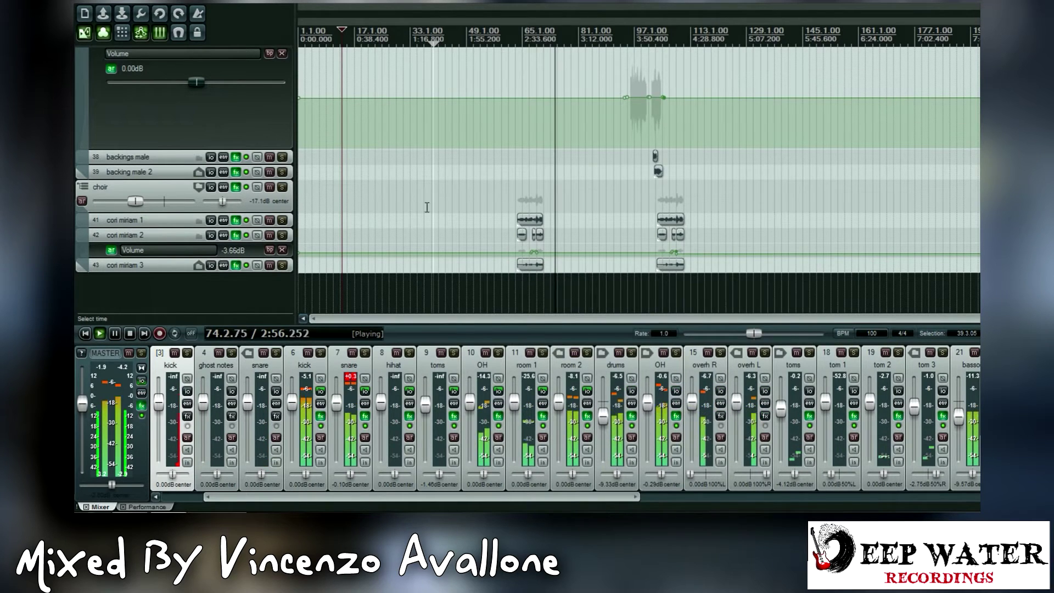
# Review the FabFilter Pro-DS and ADT plug-ins on the third track inside the choir folder.
pyautogui.click(235, 266)
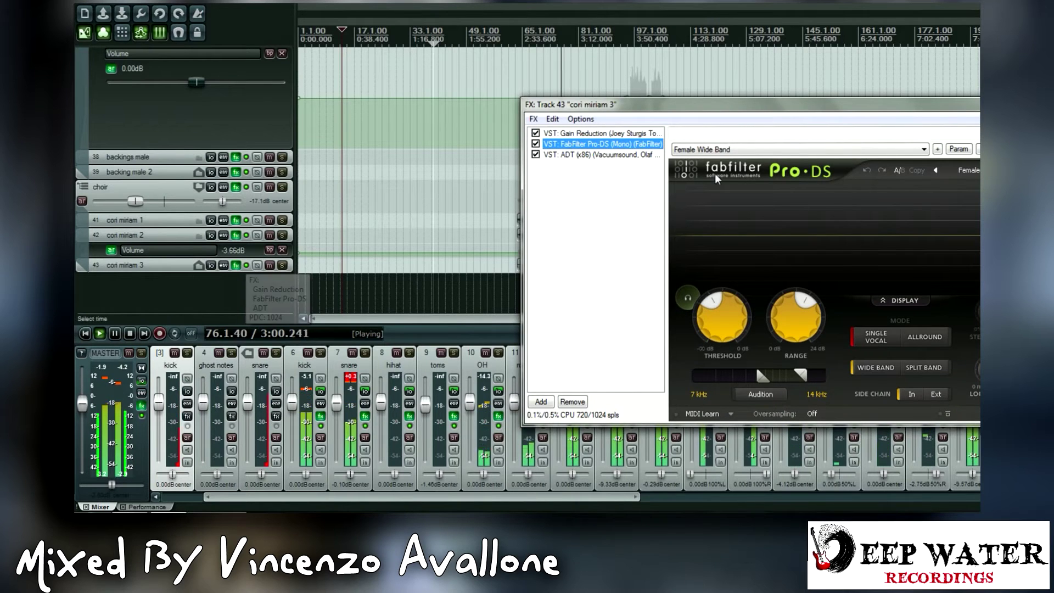
pyautogui.click(604, 155)
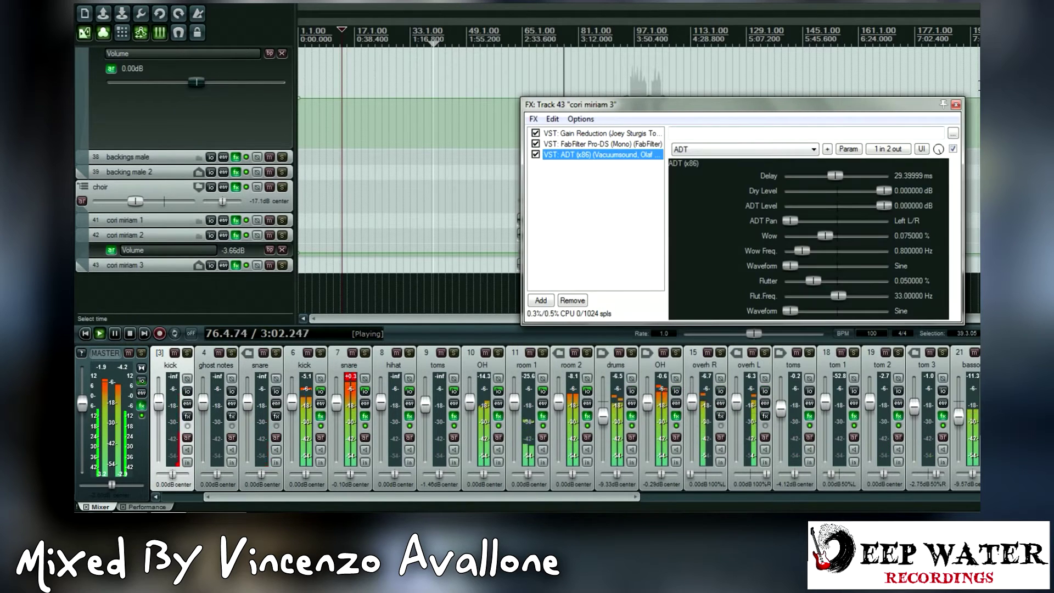
pyautogui.click(956, 105)
# Review the ReaEQ, H-EQ Stereo and ReValver Mk III.V plug-ins on the ritmo folder track.
pyautogui.scroll(10, 233, 176)
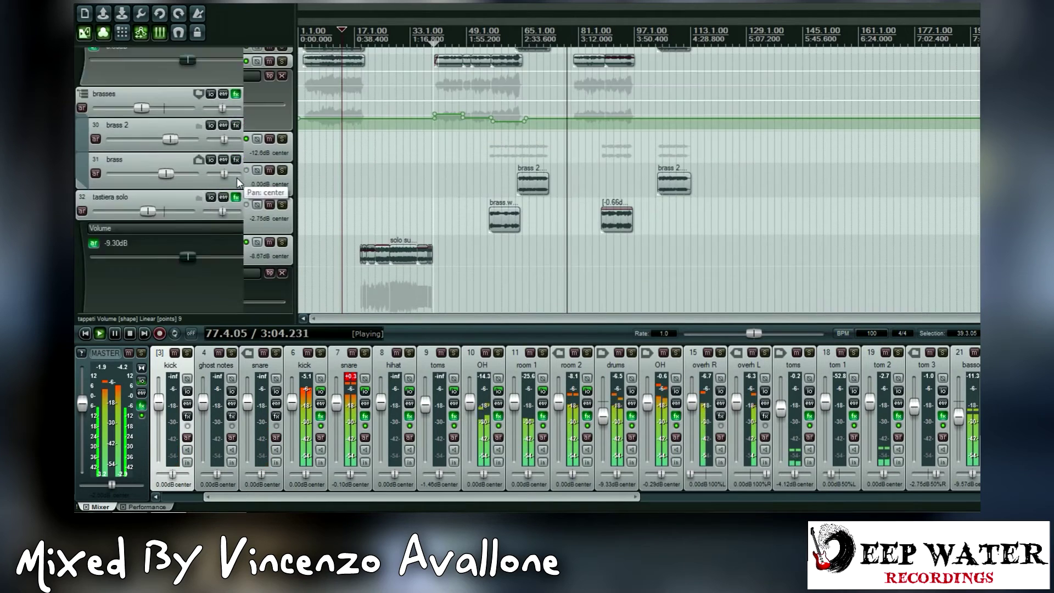
pyautogui.scroll(1, 238, 181)
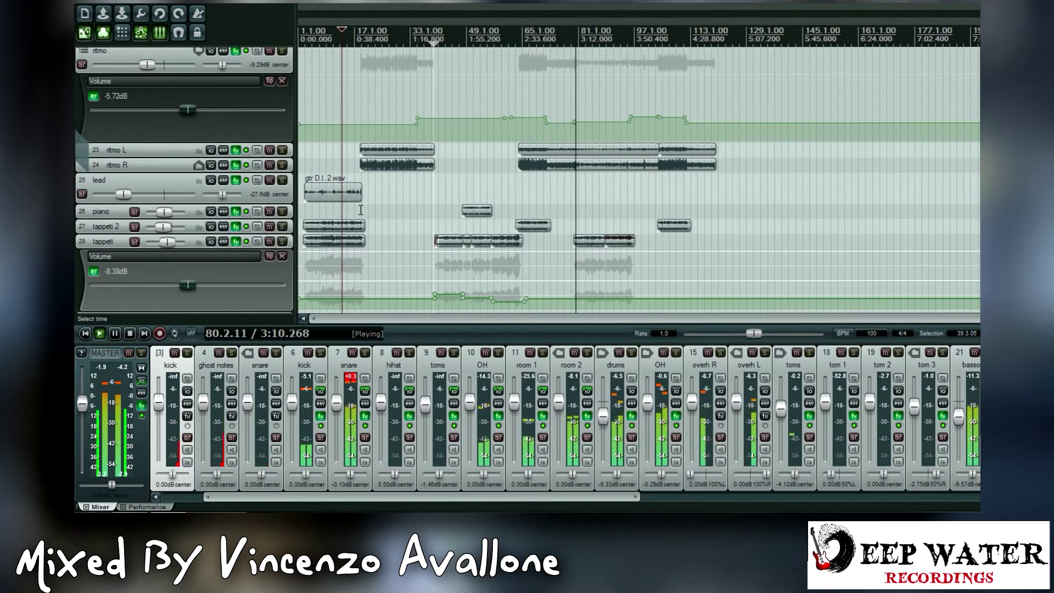
pyautogui.moveTo(237, 52)
pyautogui.click(237, 52)
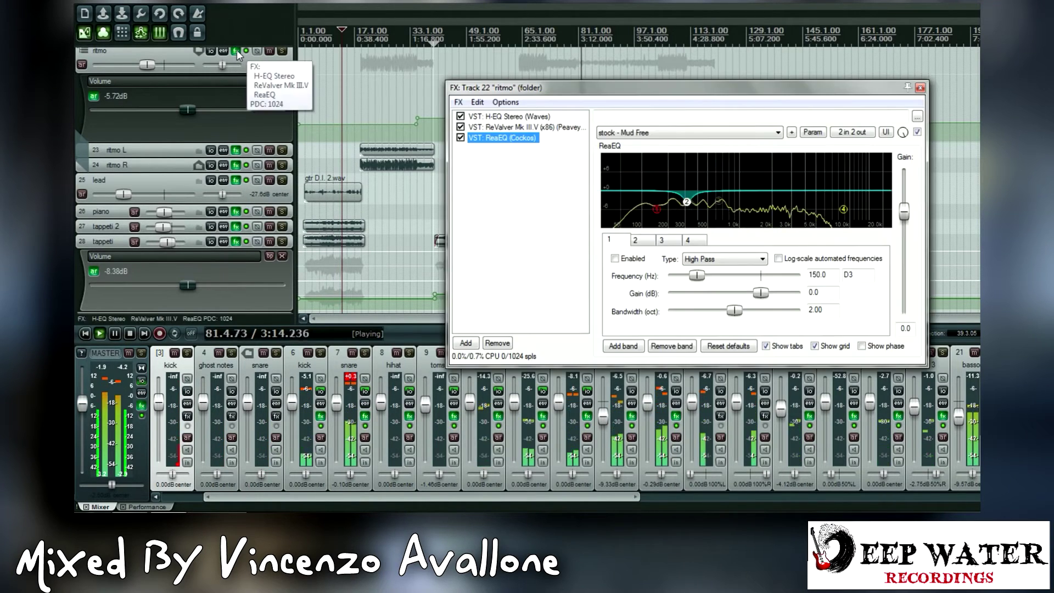
pyautogui.doubleClick(519, 116)
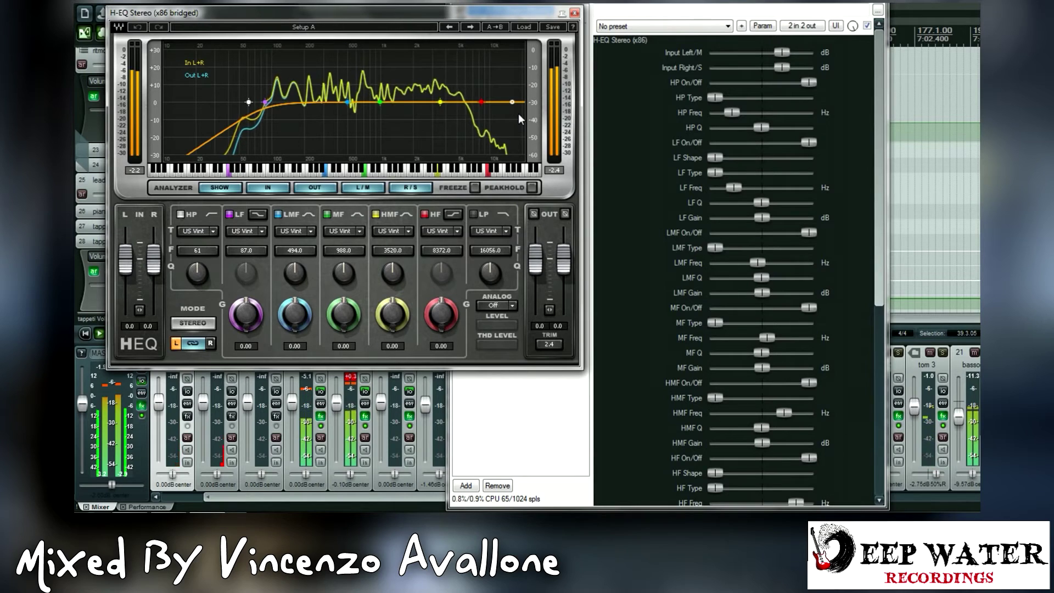
pyautogui.click(574, 12)
pyautogui.click(531, 22)
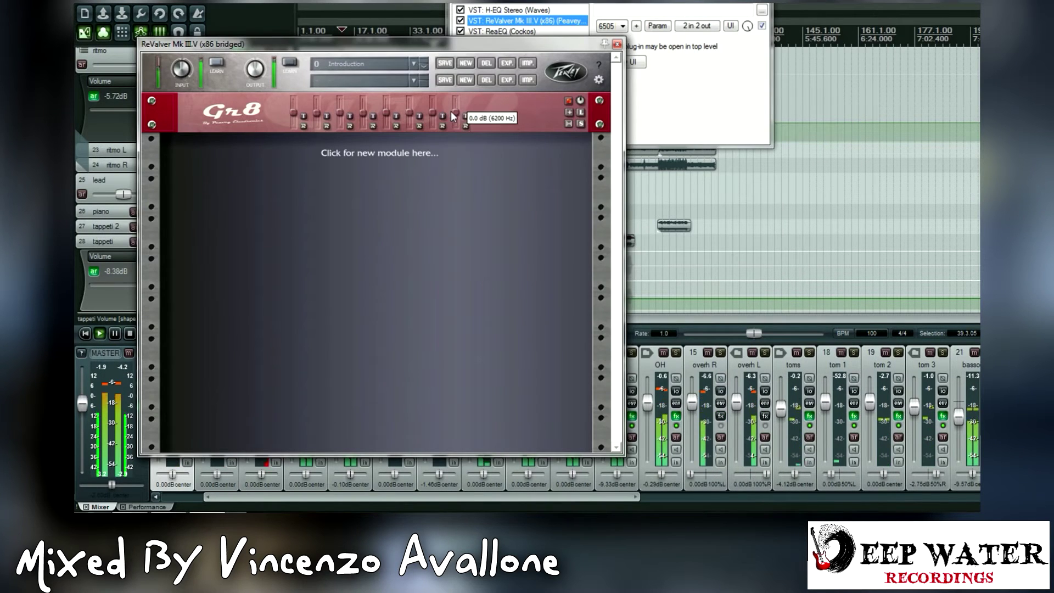
pyautogui.click(617, 44)
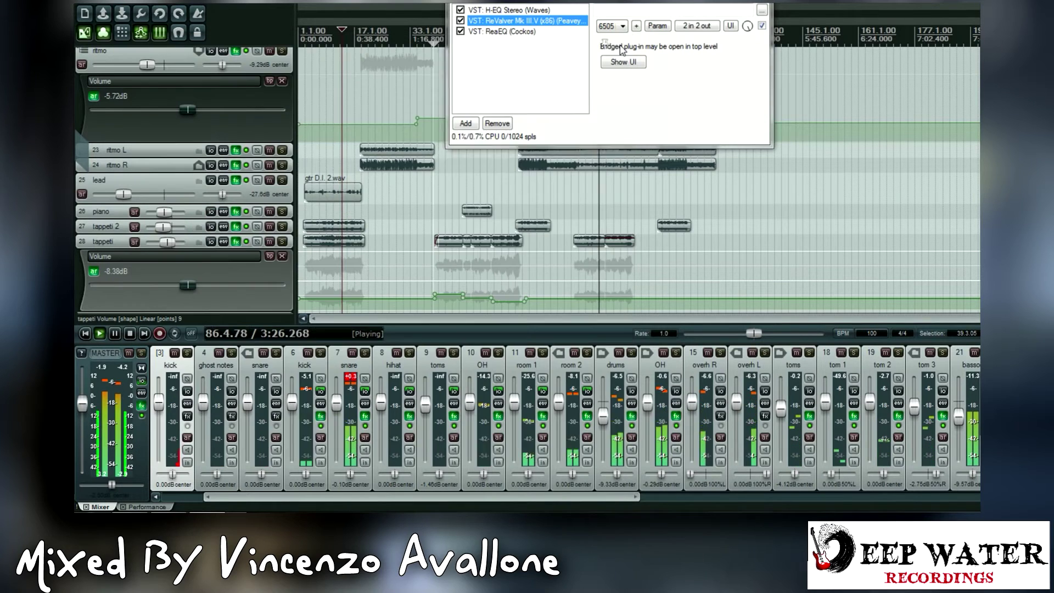
pyautogui.click(511, 32)
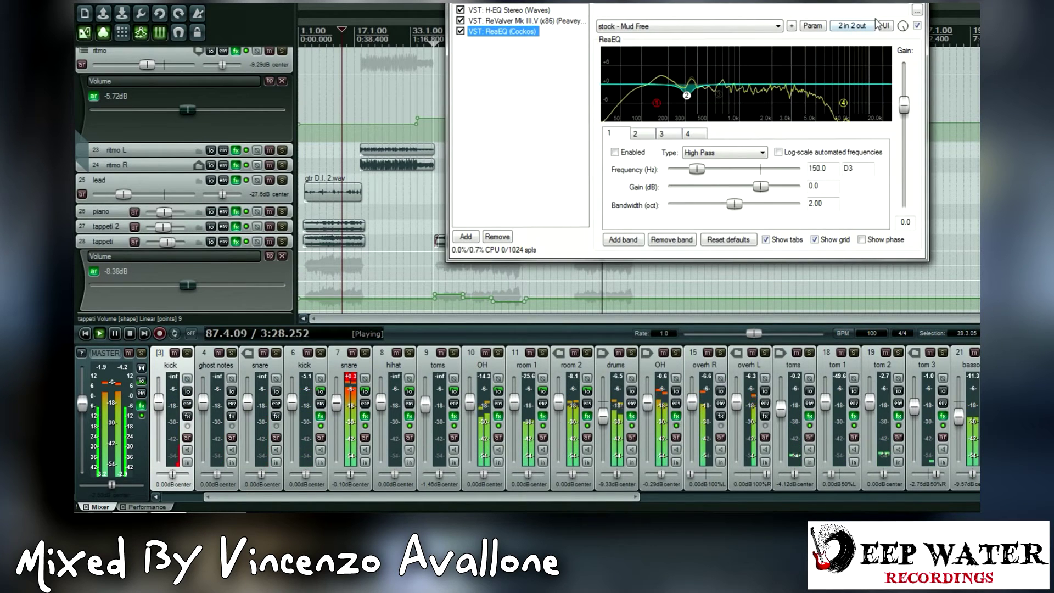
pyautogui.press('Escape')
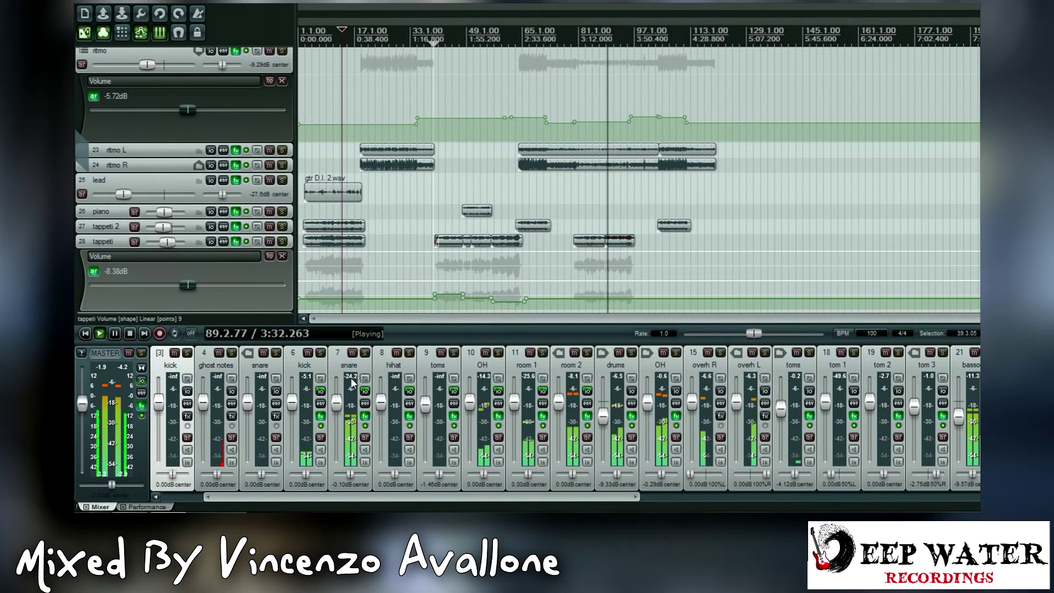
# Clear the peak indicator of snare track 7 and lower its volume to -0.89 dB.
pyautogui.moveTo(337, 405); pyautogui.dragTo(337, 404)
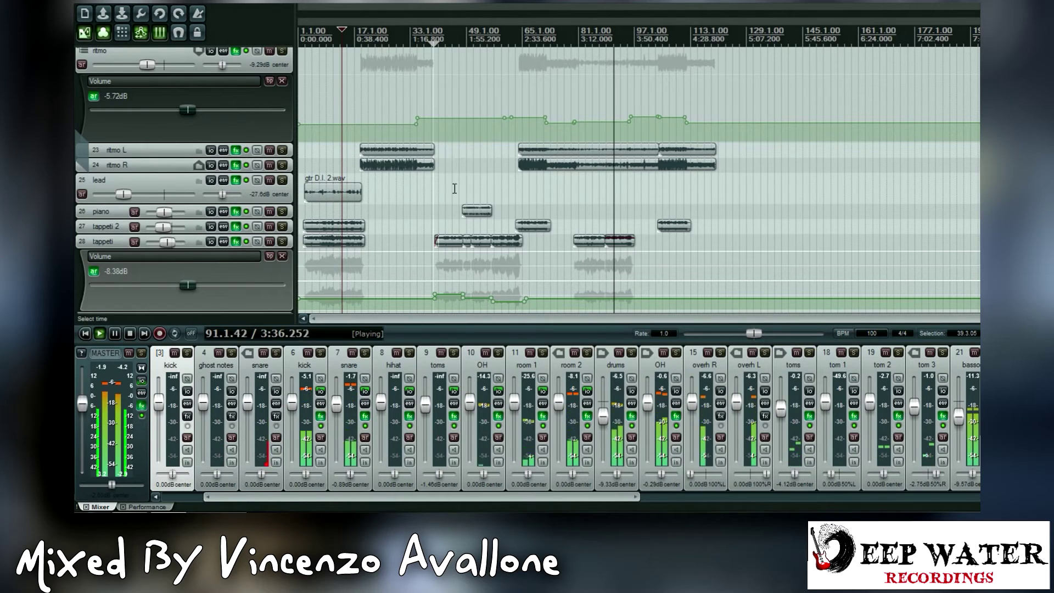
# Review the BREVERB reverb and T-RackS 3 linear phase EQ on the brasses folder track.
pyautogui.scroll(-5, 219, 184)
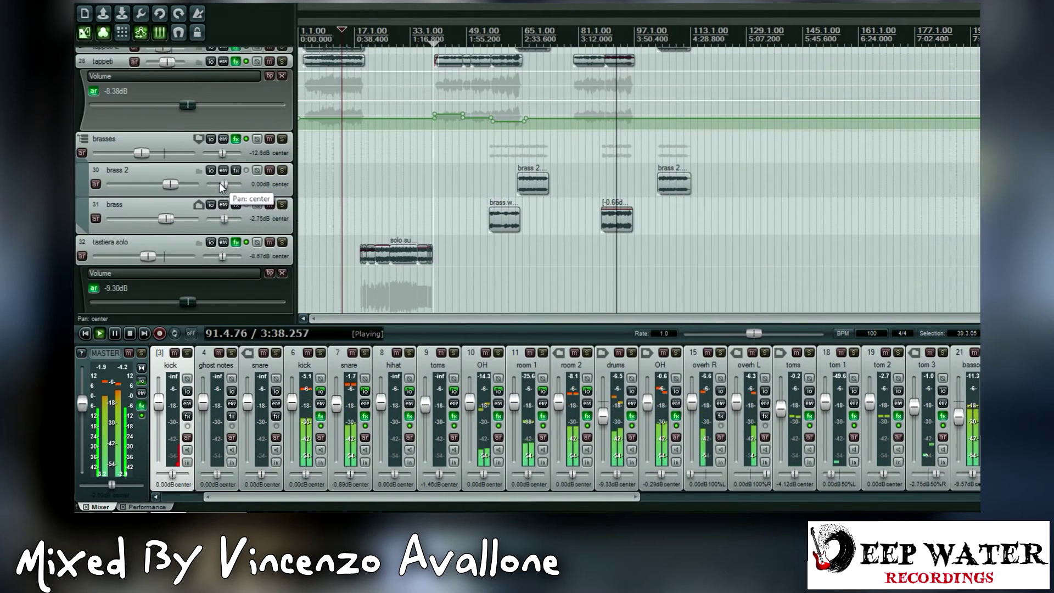
pyautogui.click(236, 138)
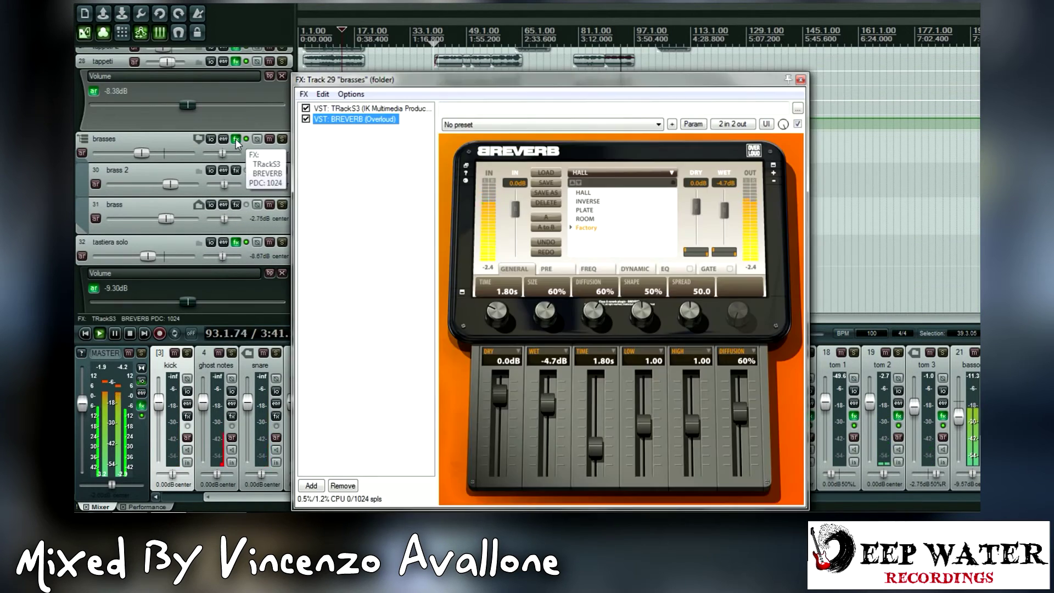
pyautogui.click(376, 109)
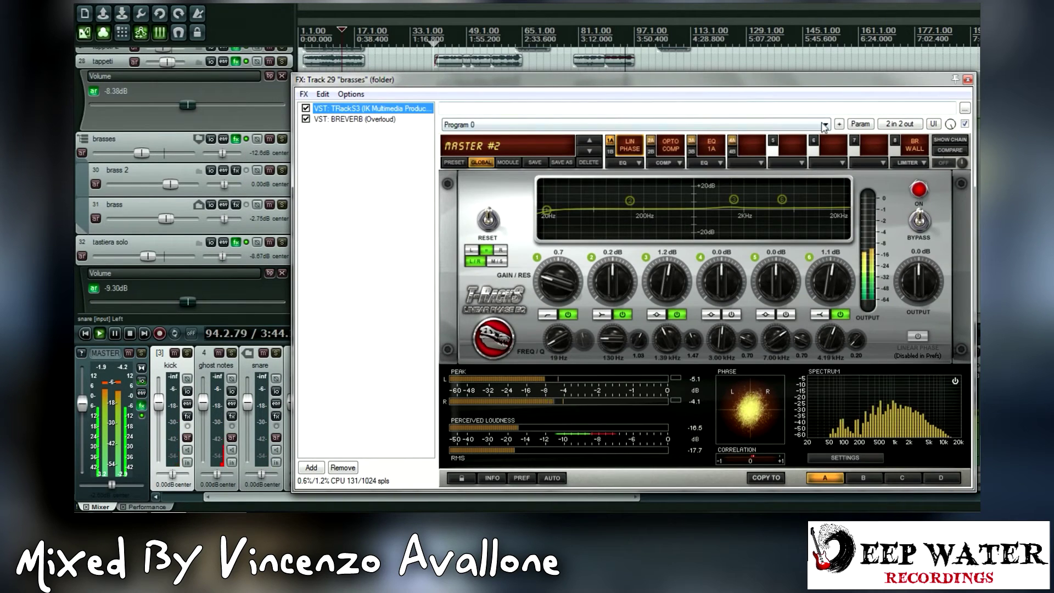
pyautogui.click(968, 80)
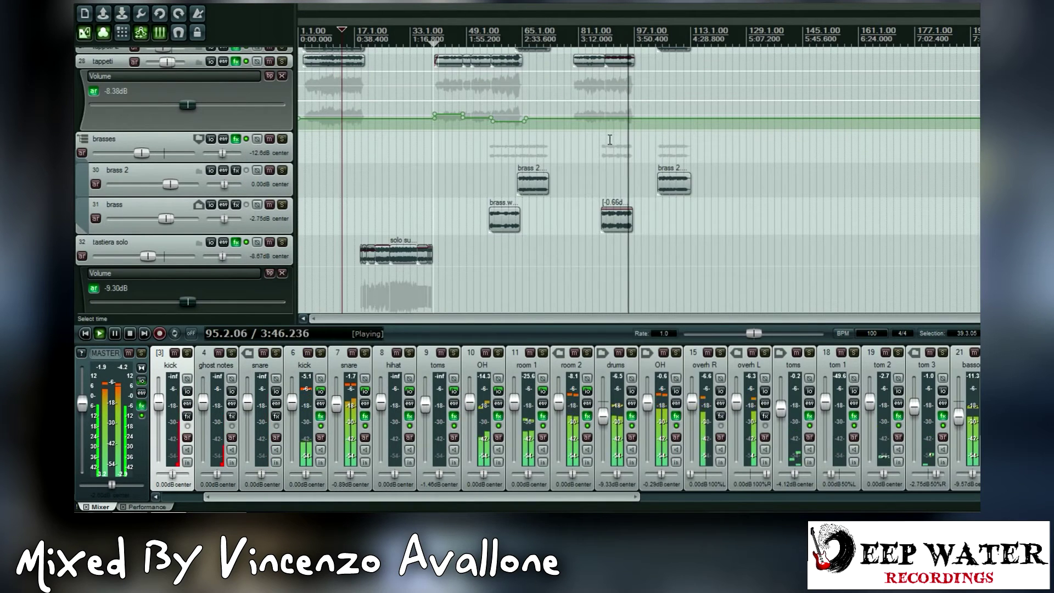
# Review the FabFilter Pro-DS and Gain Reduction plug-ins on the voce male track.
pyautogui.scroll(-5, 231, 167)
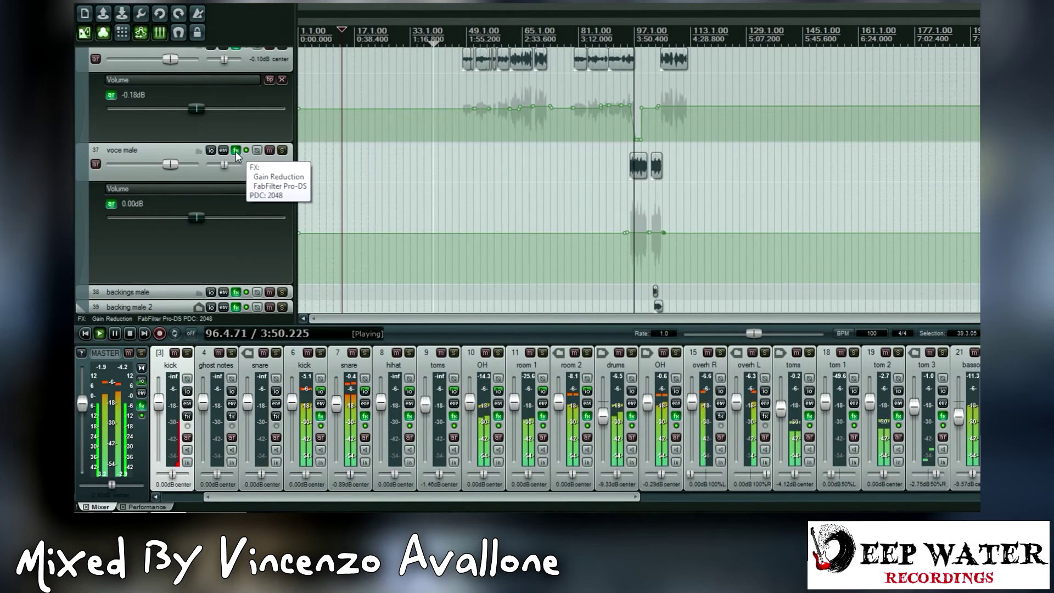
pyautogui.click(236, 151)
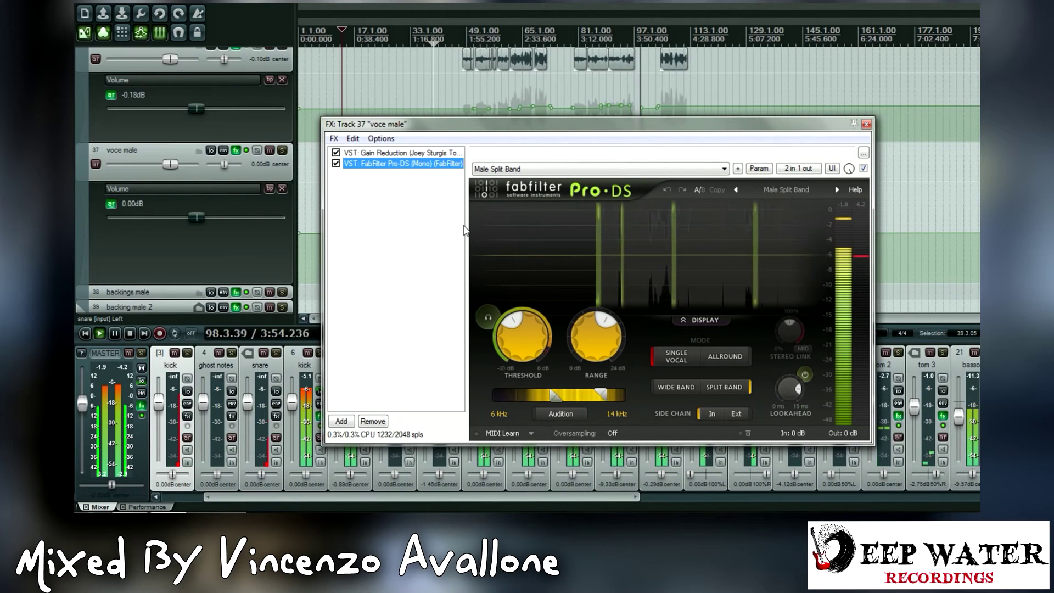
pyautogui.click(404, 154)
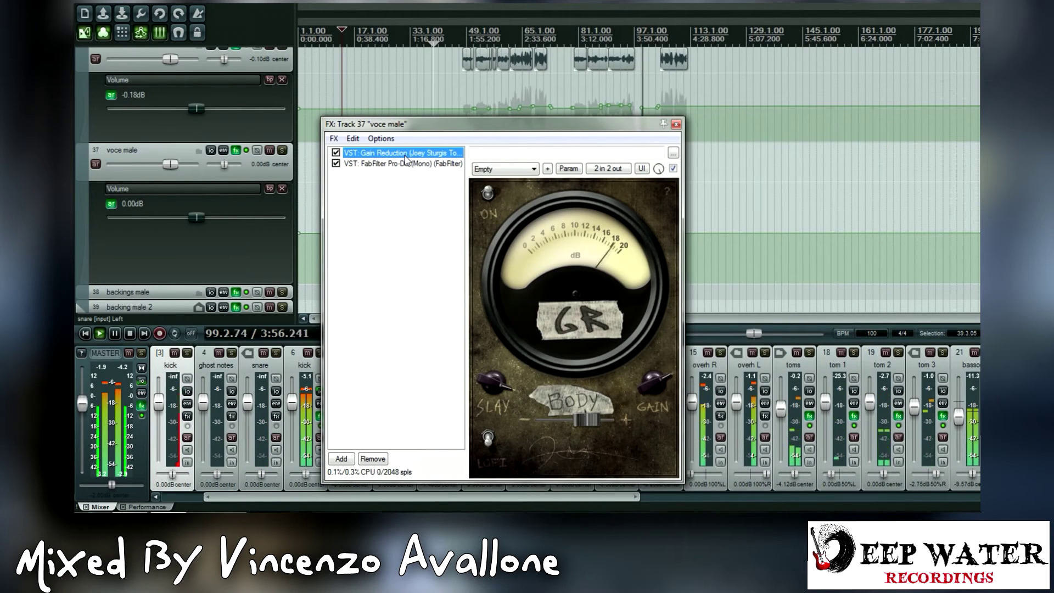
pyautogui.click(404, 163)
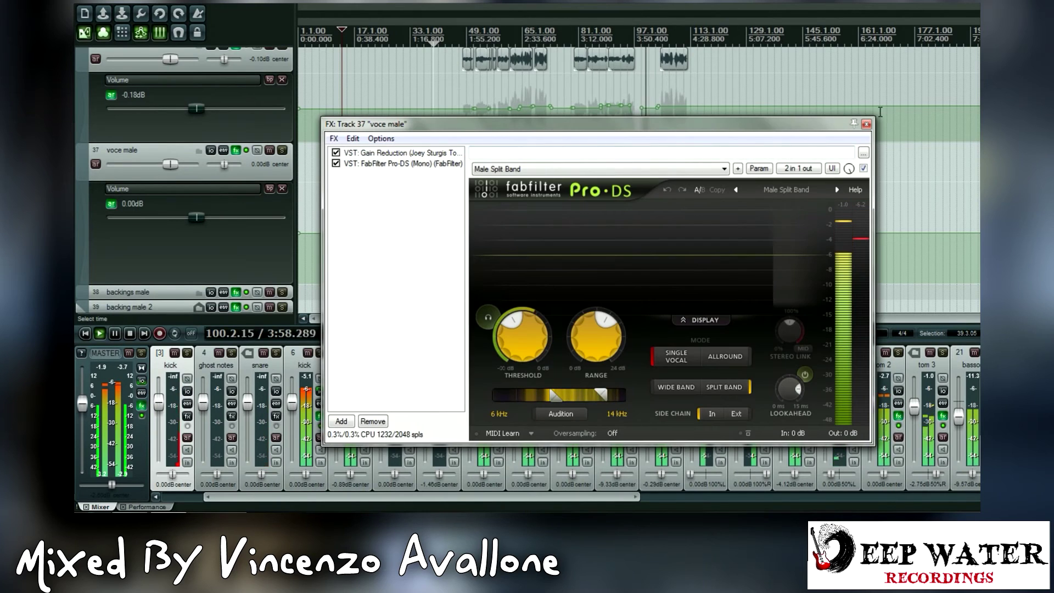
pyautogui.click(866, 124)
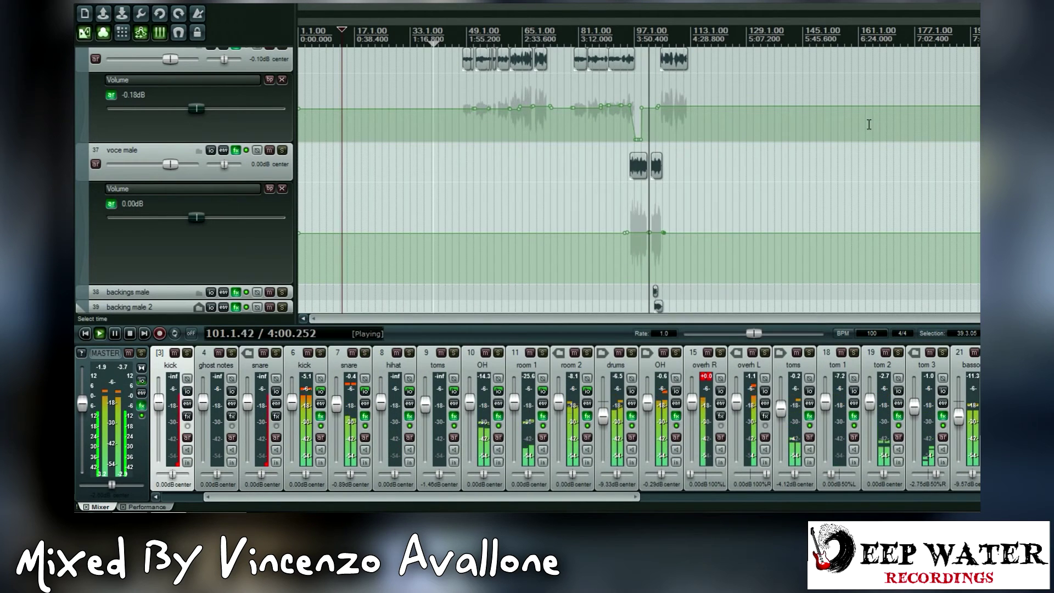
# Review the ADT and FabFilter Pro-DS plug-ins on the backing male 2 track.
pyautogui.scroll(5, 748, 157)
pyautogui.scroll(-3, 748, 157)
pyautogui.hscroll(5, 911, 299)
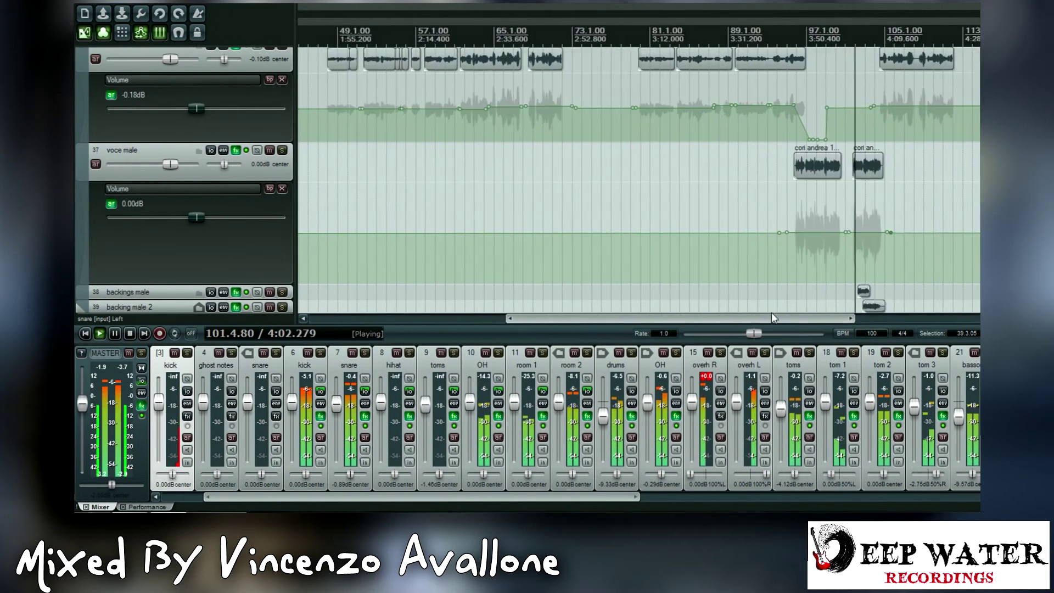
pyautogui.click(236, 306)
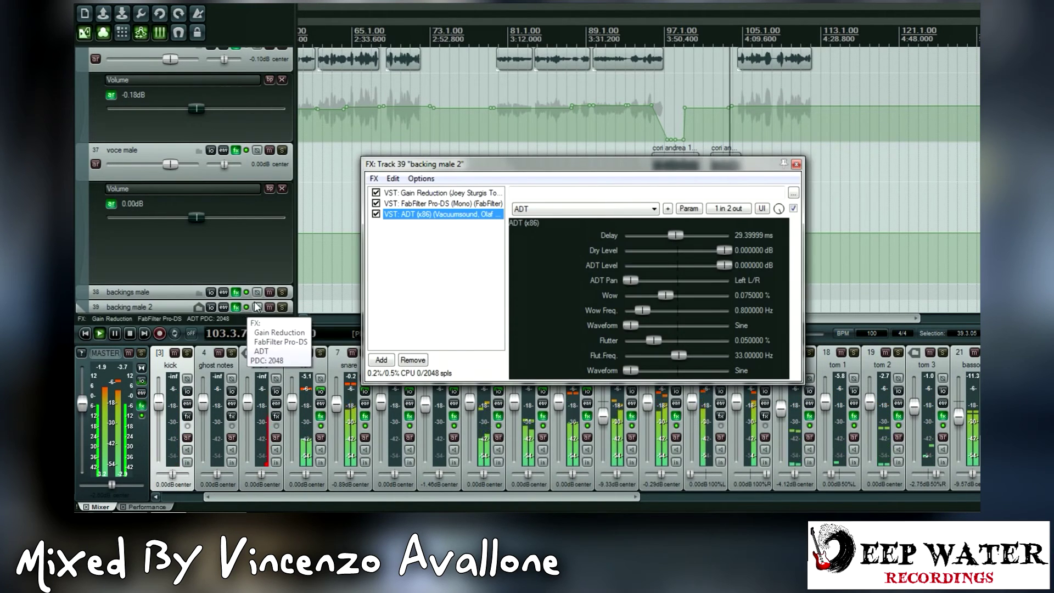
pyautogui.click(449, 205)
pyautogui.click(916, 164)
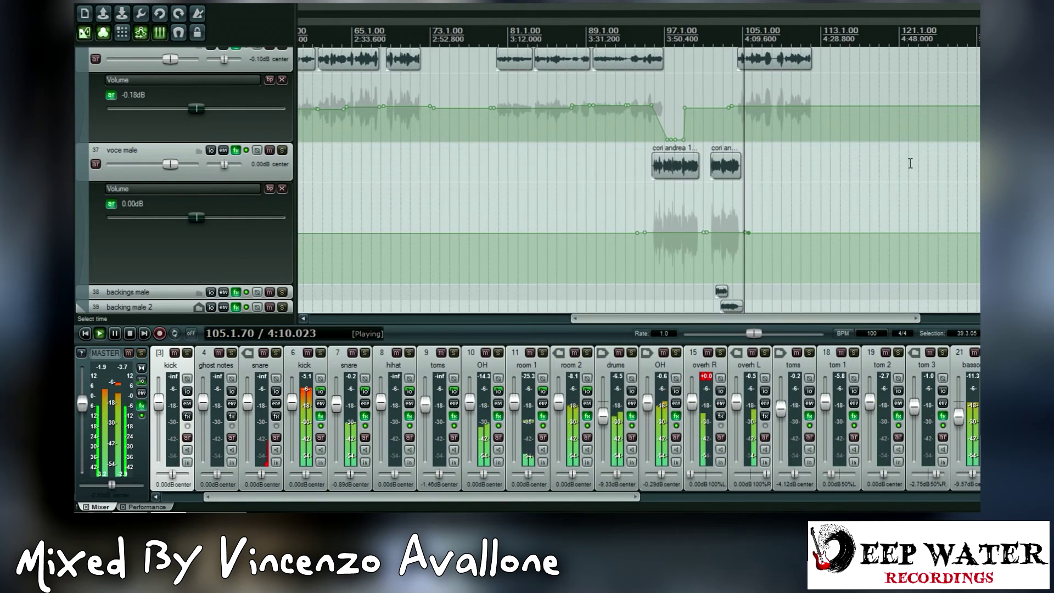
# Examine the clips and volume automation across the vocal, choir, brass, keyboard, guitar, bass and drum tracks.
pyautogui.scroll(2, 282, 167)
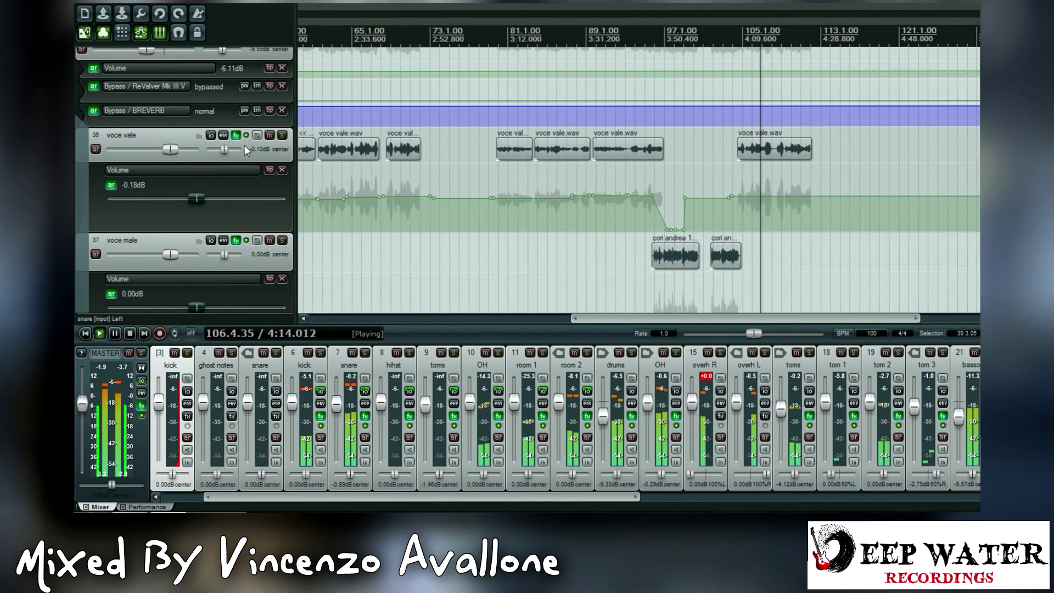
pyautogui.scroll(1, 236, 134)
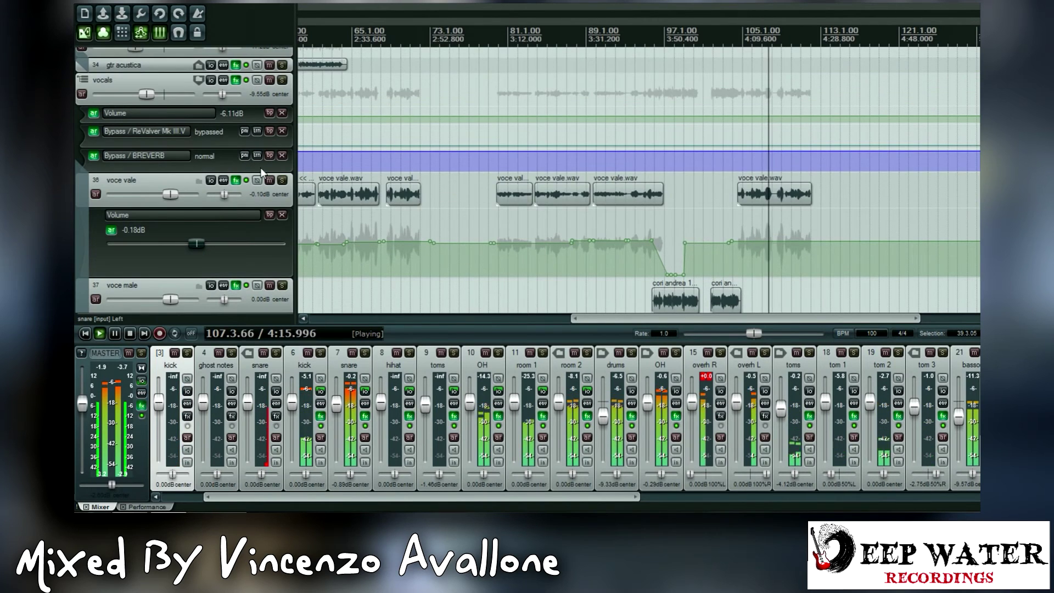
pyautogui.scroll(-3, 736, 171)
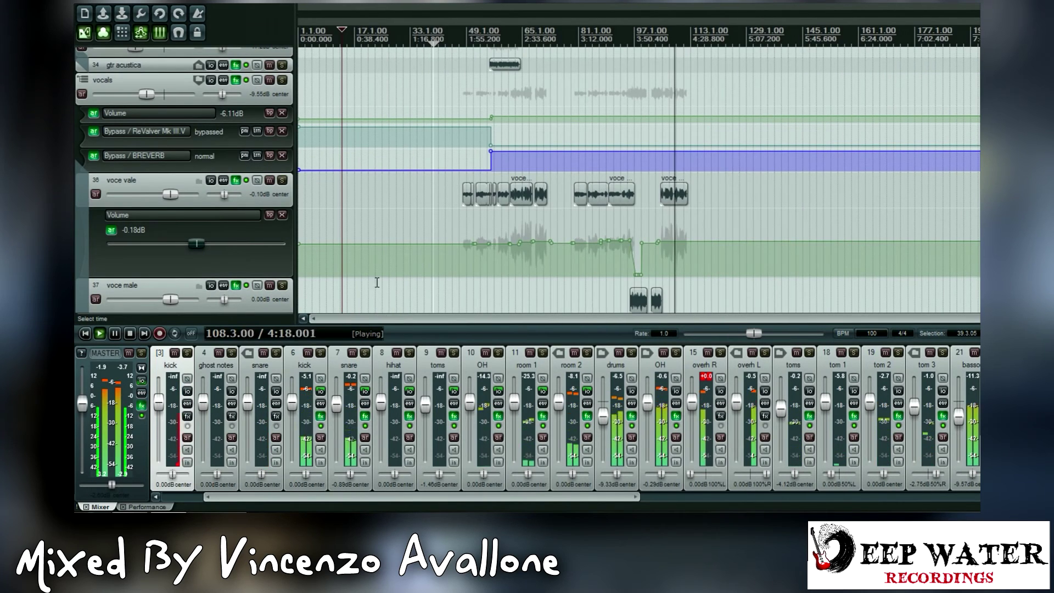
pyautogui.scroll(-5, 197, 216)
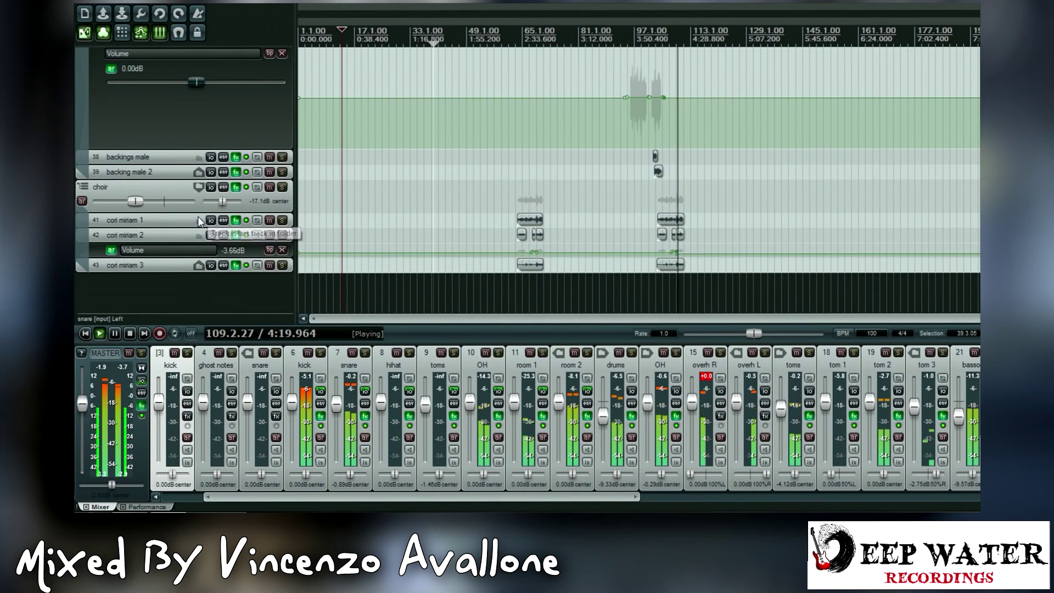
pyautogui.scroll(6, 209, 218)
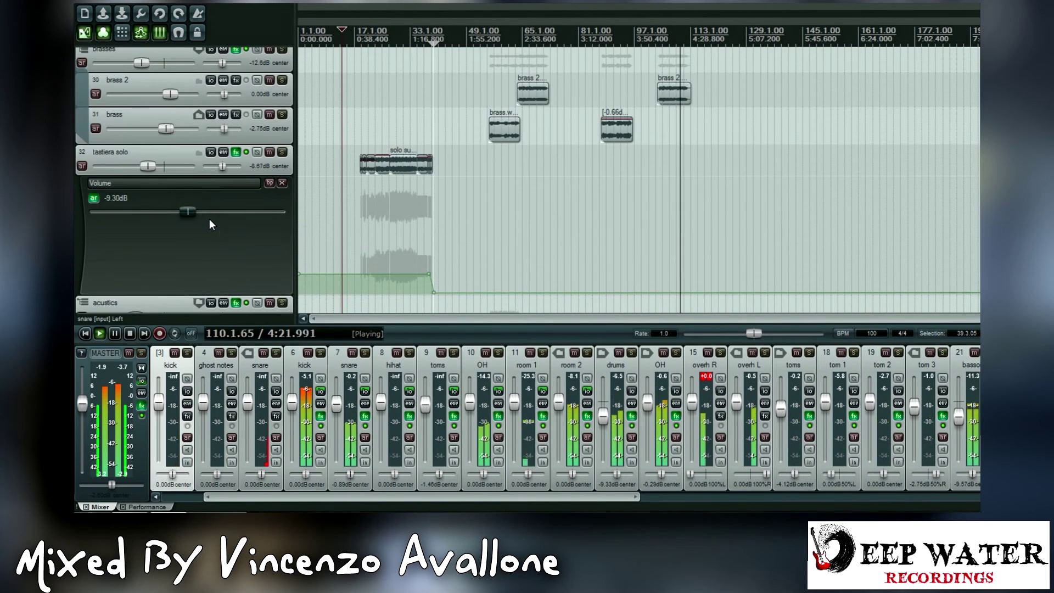
pyautogui.scroll(5, 210, 220)
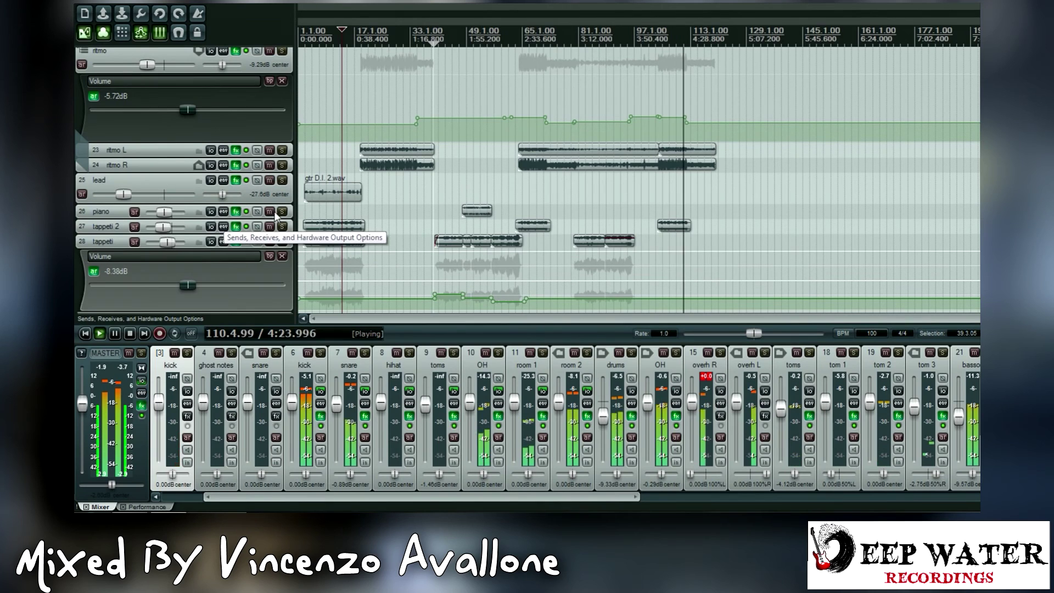
pyautogui.scroll(3, 598, 307)
pyautogui.moveTo(597, 318); pyautogui.dragTo(822, 309)
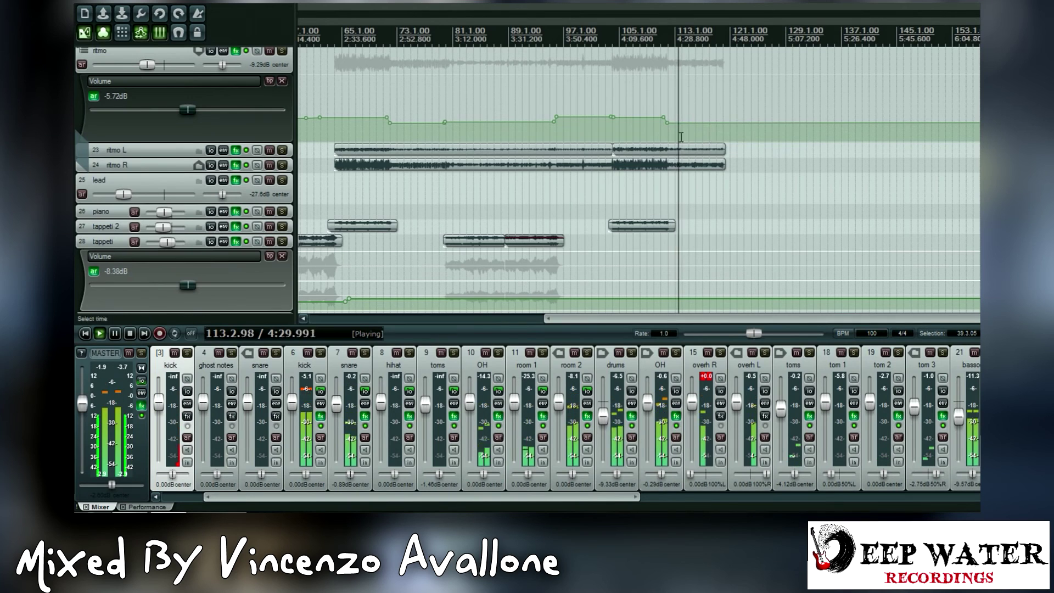
pyautogui.scroll(5, 252, 192)
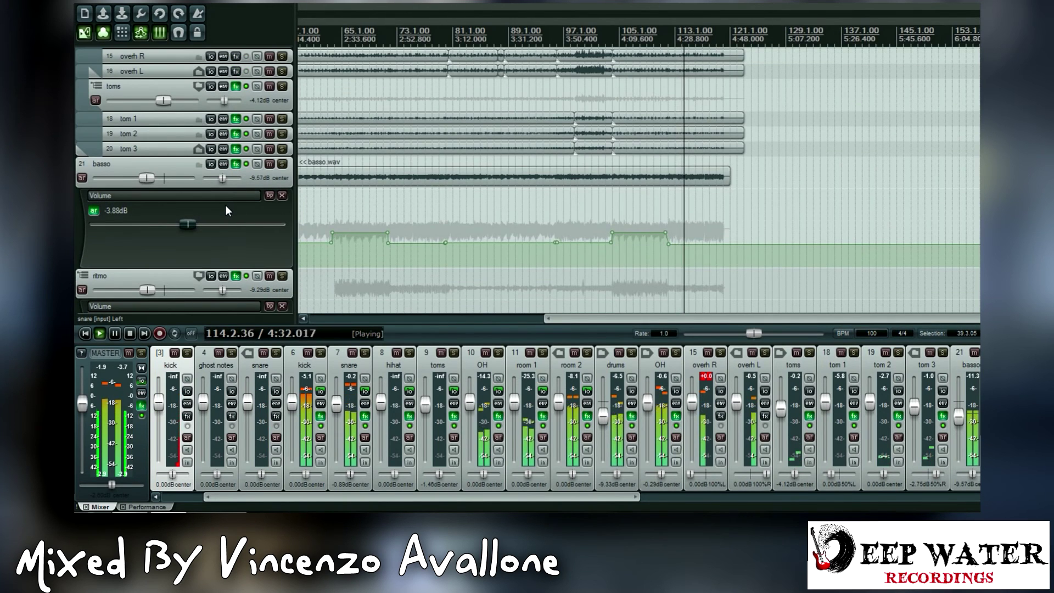
pyautogui.scroll(8, 225, 205)
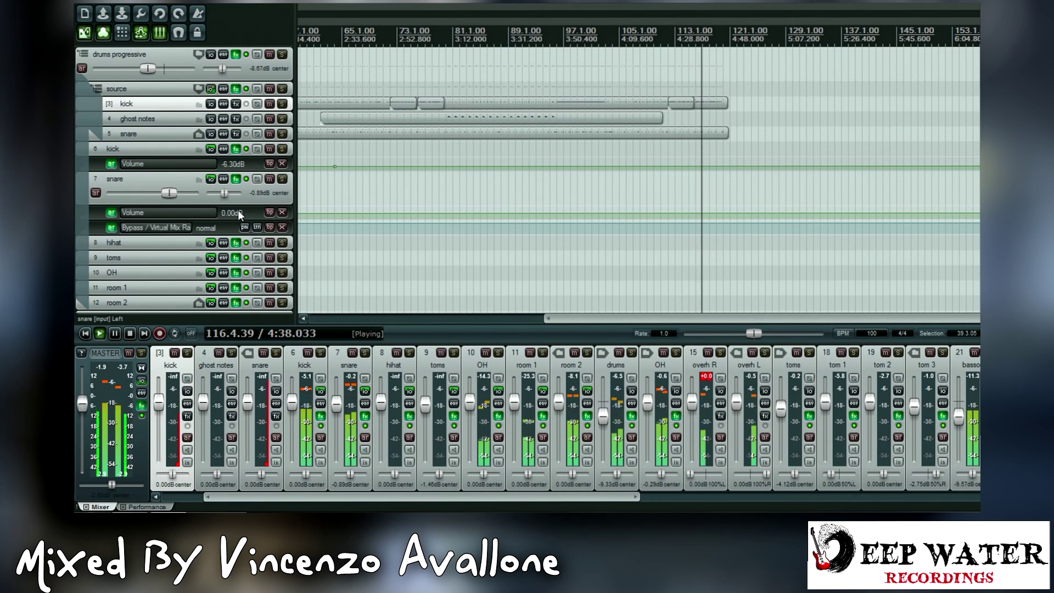
# Inspect the MIDI notes of the snare item on source track 5 in the MIDI editor.
pyautogui.click(700, 133)
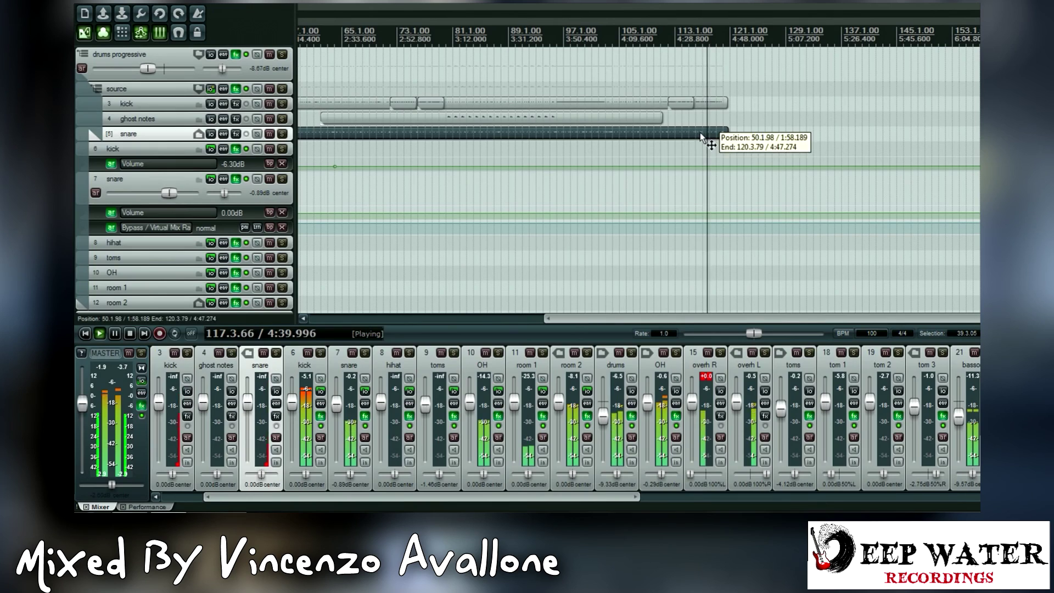
pyautogui.doubleClick(699, 133)
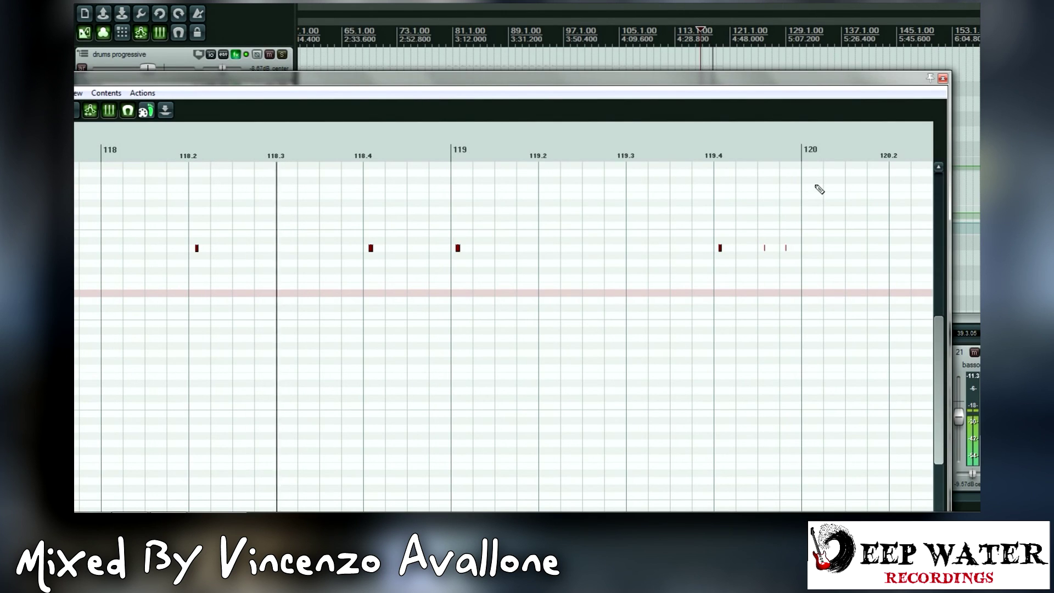
pyautogui.press('Escape')
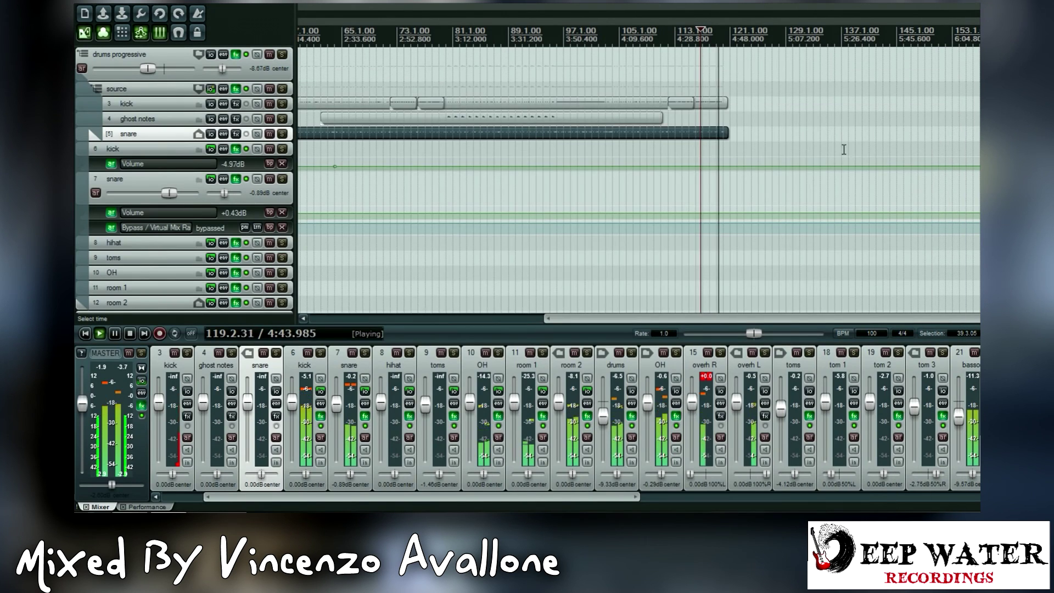
pyautogui.scroll(-4, 746, 183)
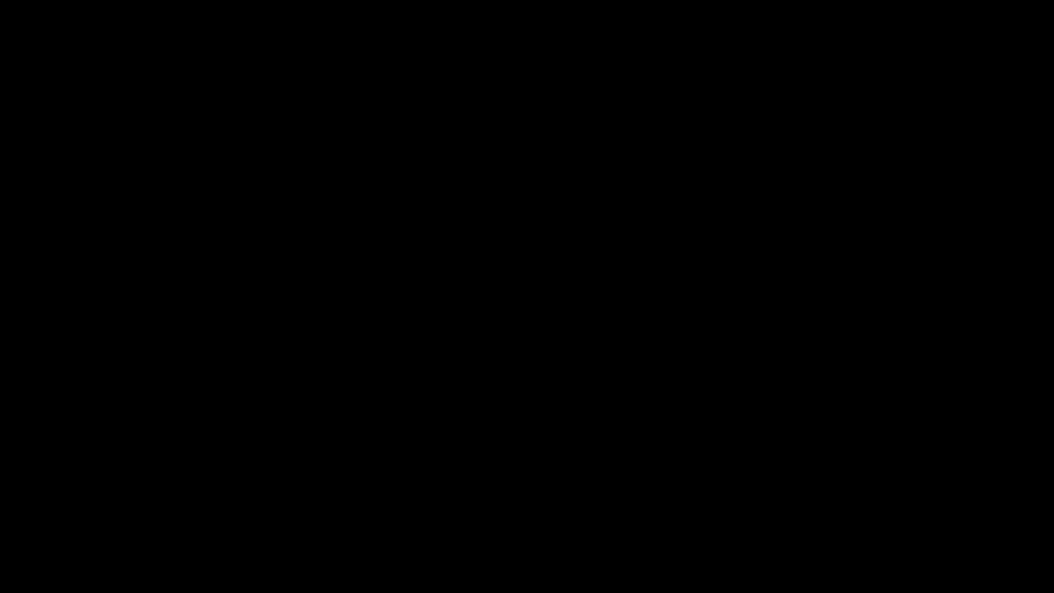